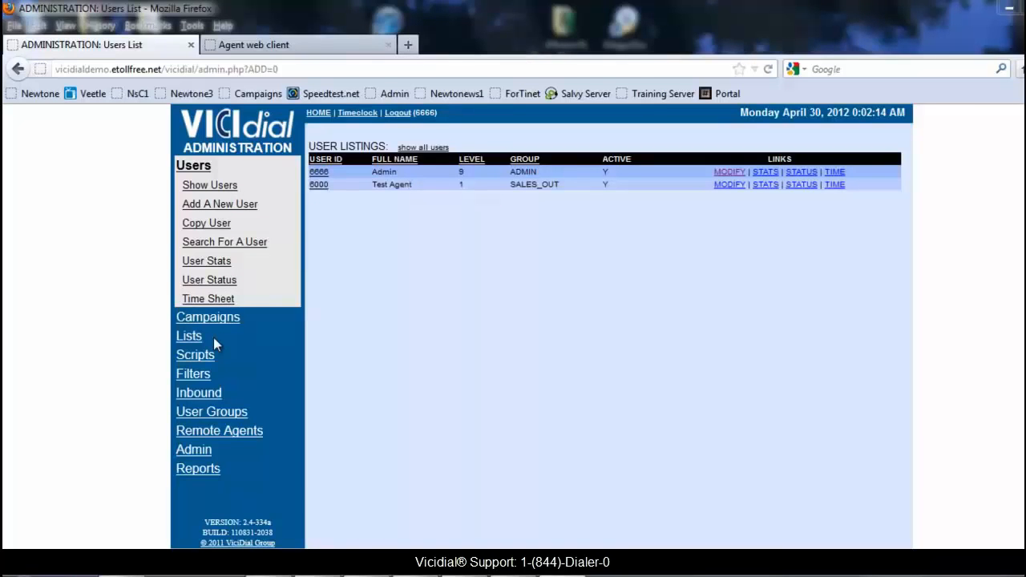
Start a new inbound group with ID TEST_SALES, name SALES INGROUP and colour GREEN.
click(211, 399)
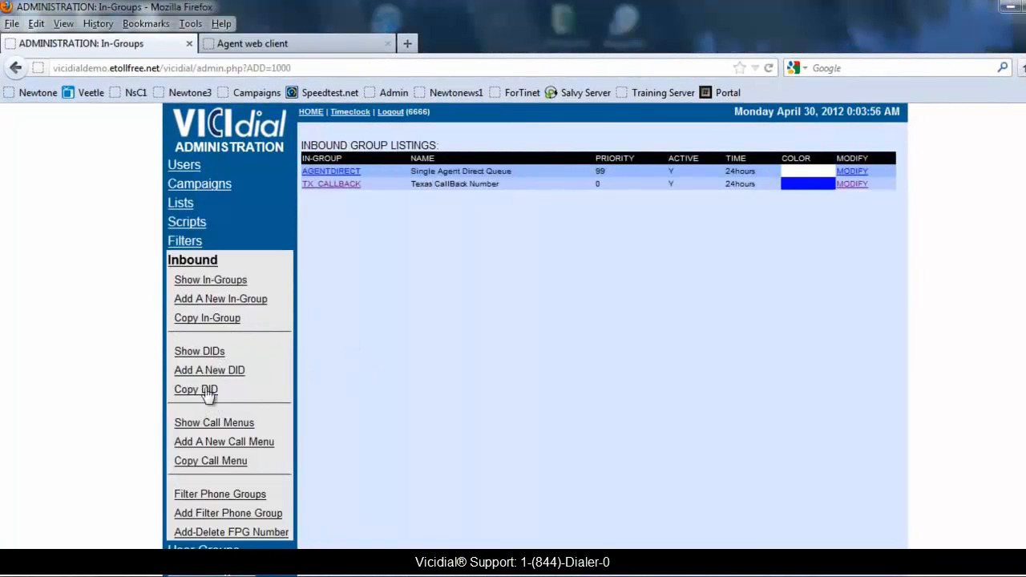
click(192, 300)
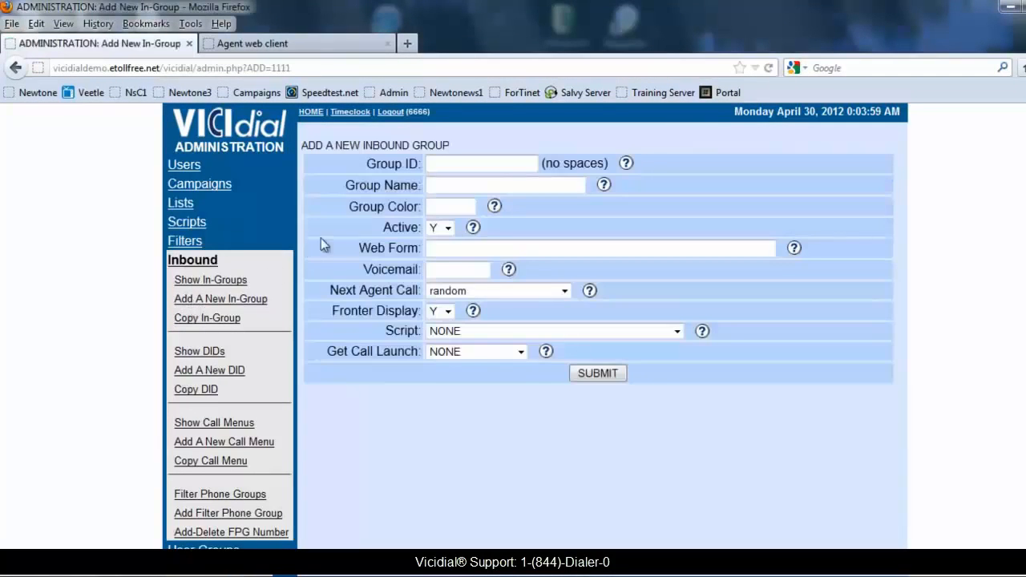
click(433, 165)
text(TEST_SALES)
key(Tab)
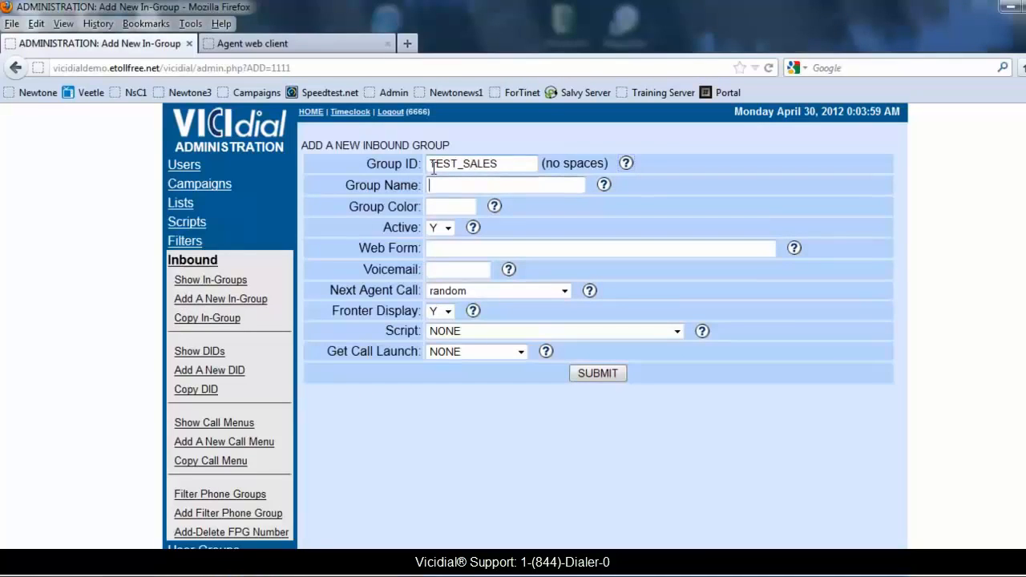
text(SALES INGROUP)
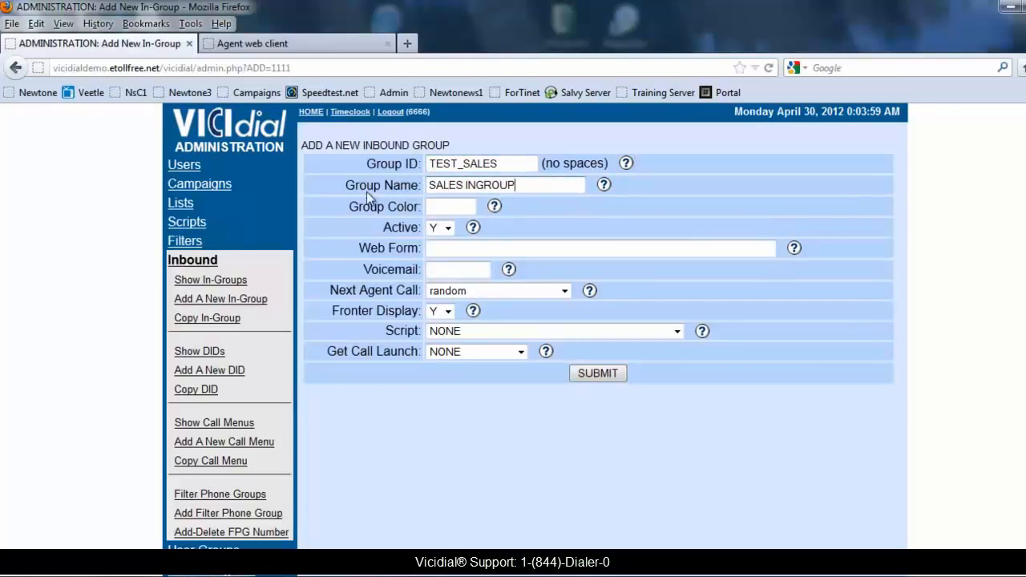
click(438, 207)
text(GREE)
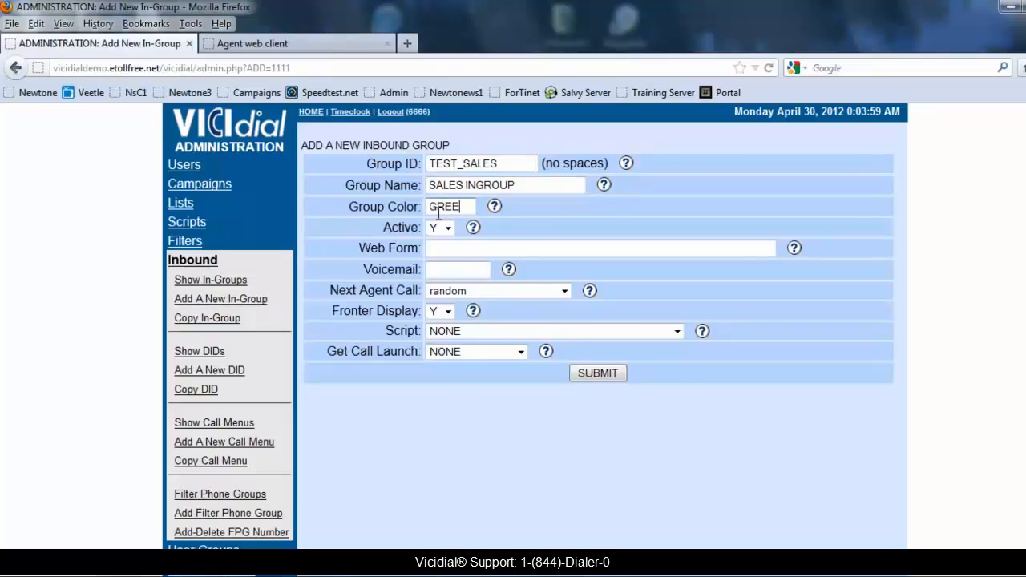
text(N)
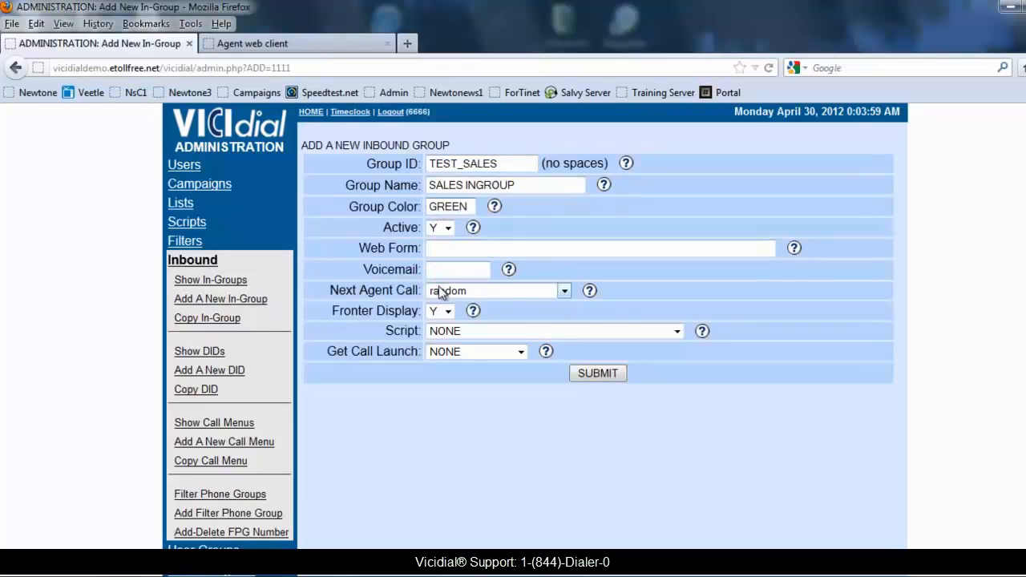
Set next agent call to longest_wait_time, script to INBOUND and get call launch to SCRIPT, and submit the new sales in-group.
click(436, 291)
click(451, 432)
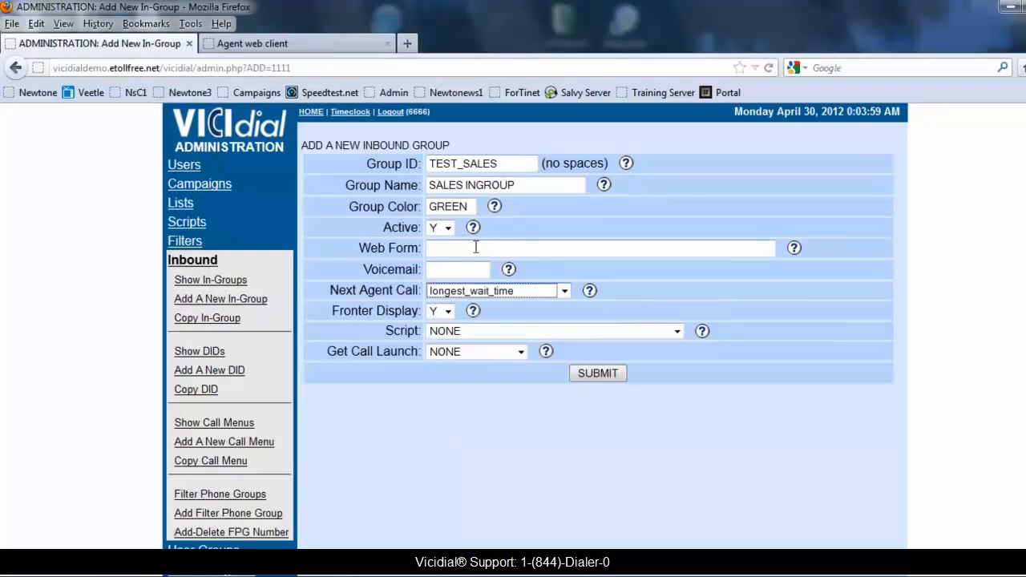
click(443, 332)
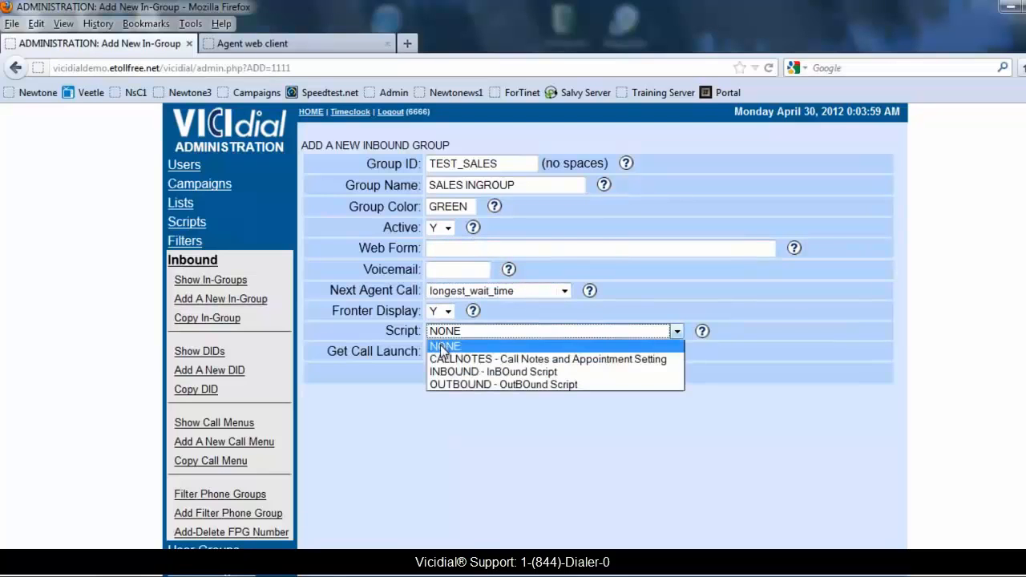
click(444, 374)
click(453, 352)
click(441, 375)
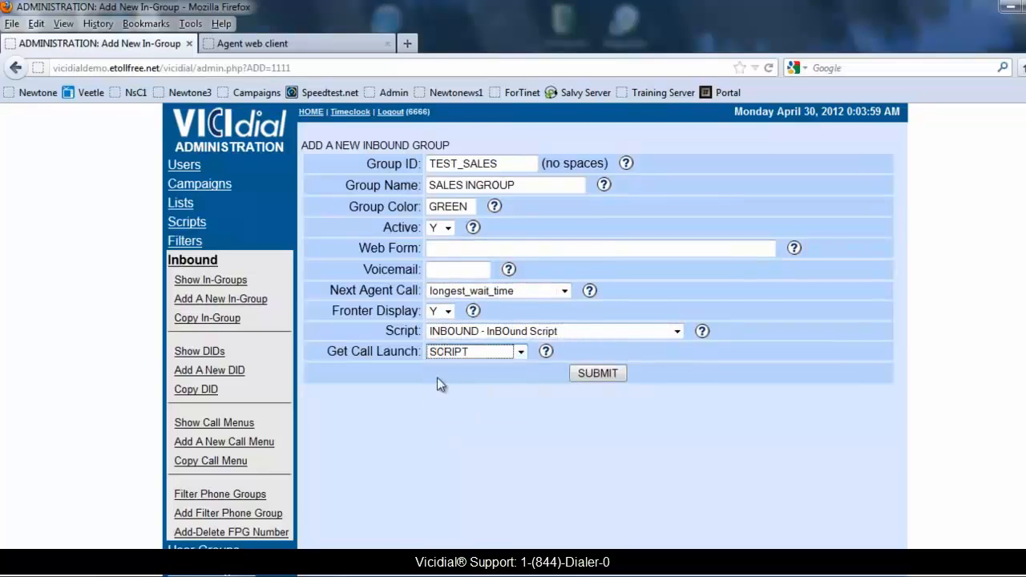
click(593, 374)
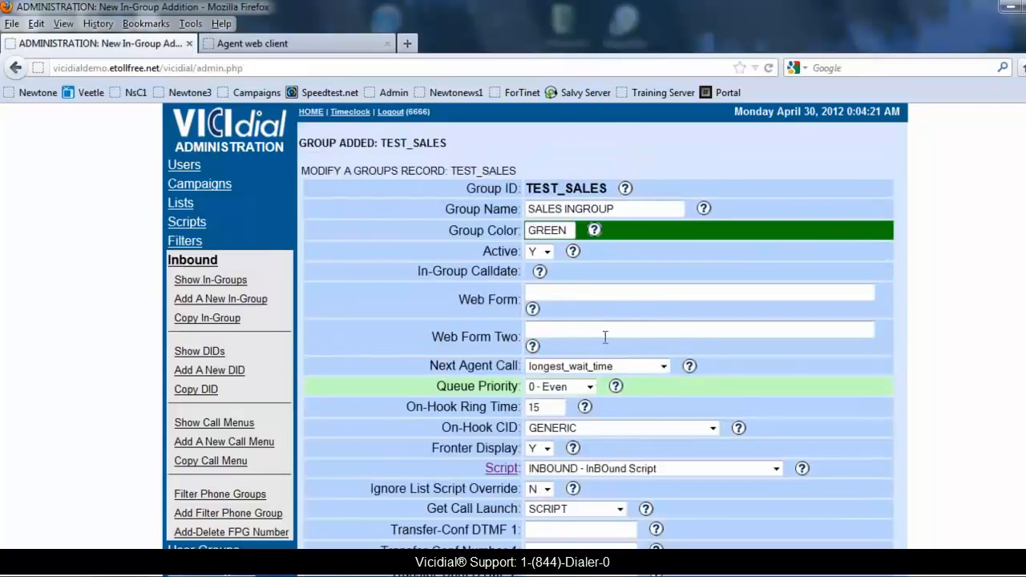
Review the TEST_SALES in-group's detailed settings and submit its record with the default values.
scroll(603, 336, down, 2)
scroll(602, 337, down, 8)
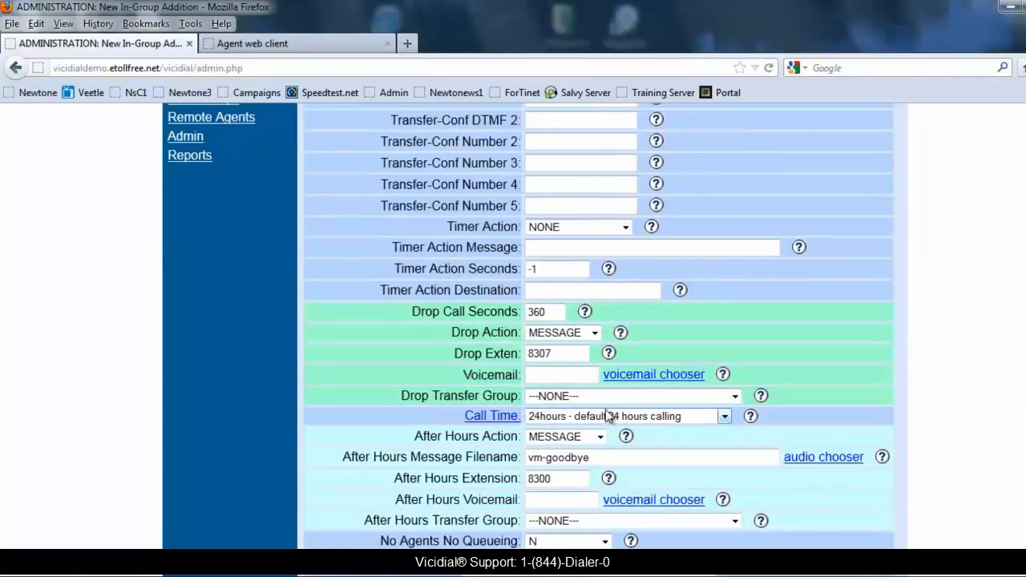
scroll(842, 386, down, 4)
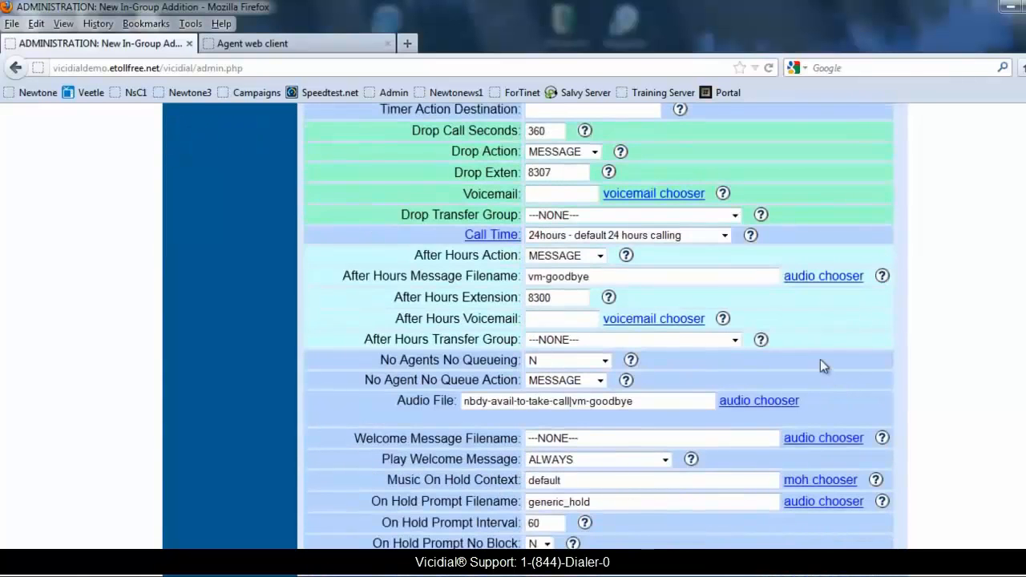
scroll(822, 361, down, 12)
scroll(777, 343, down, 4)
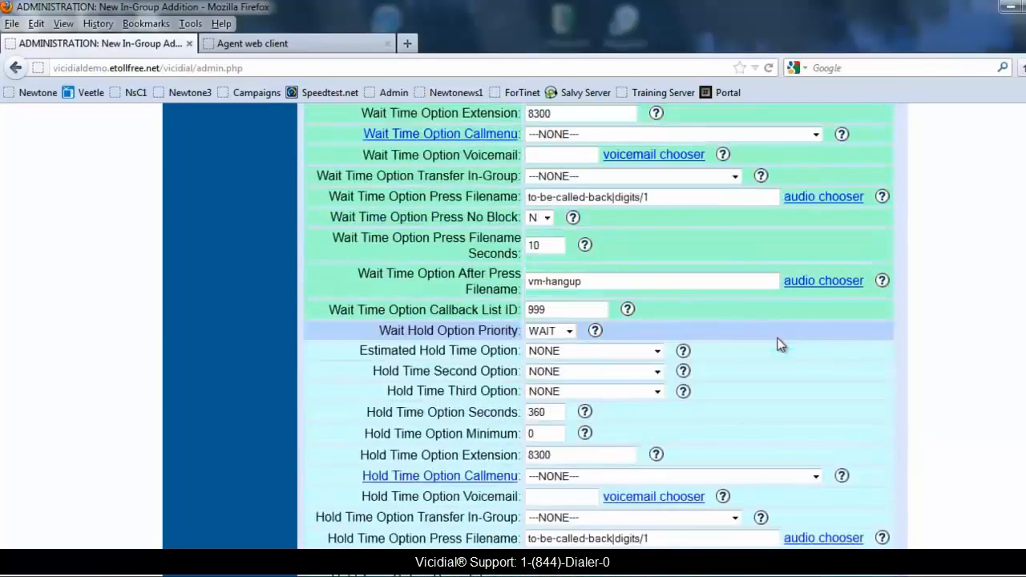
scroll(777, 343, up, 14)
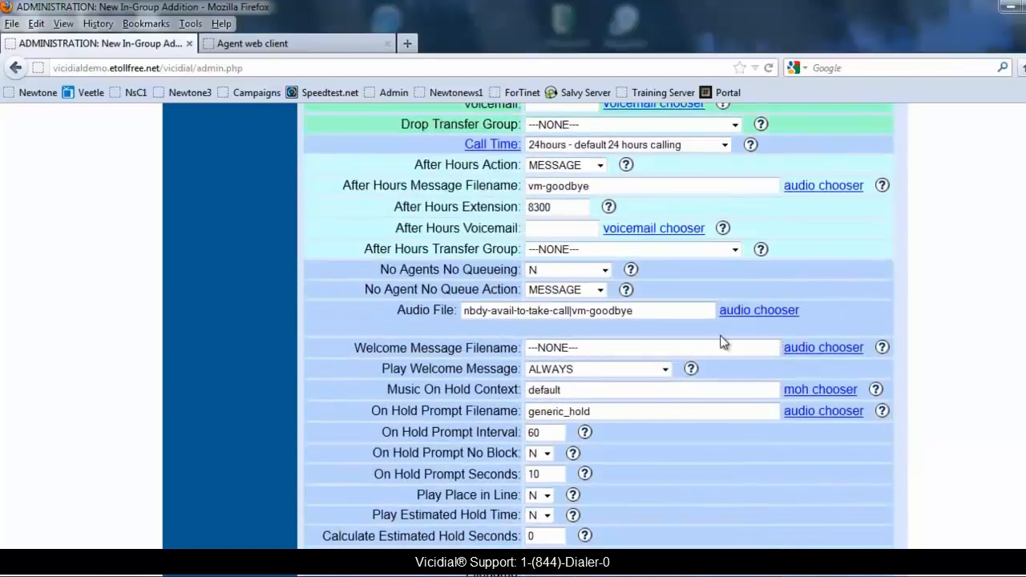
scroll(719, 338, down, 16)
scroll(719, 344, down, 10)
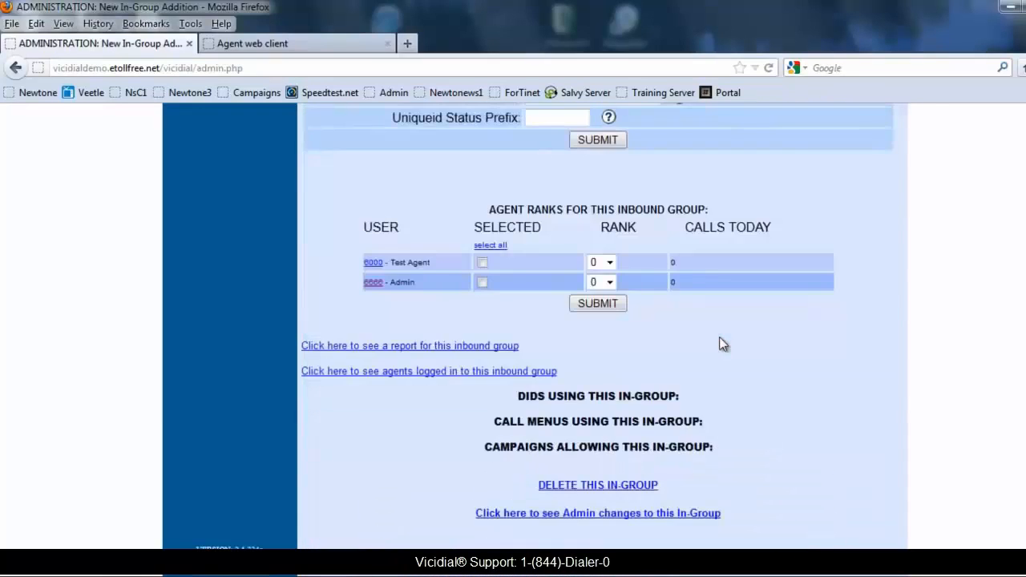
click(602, 143)
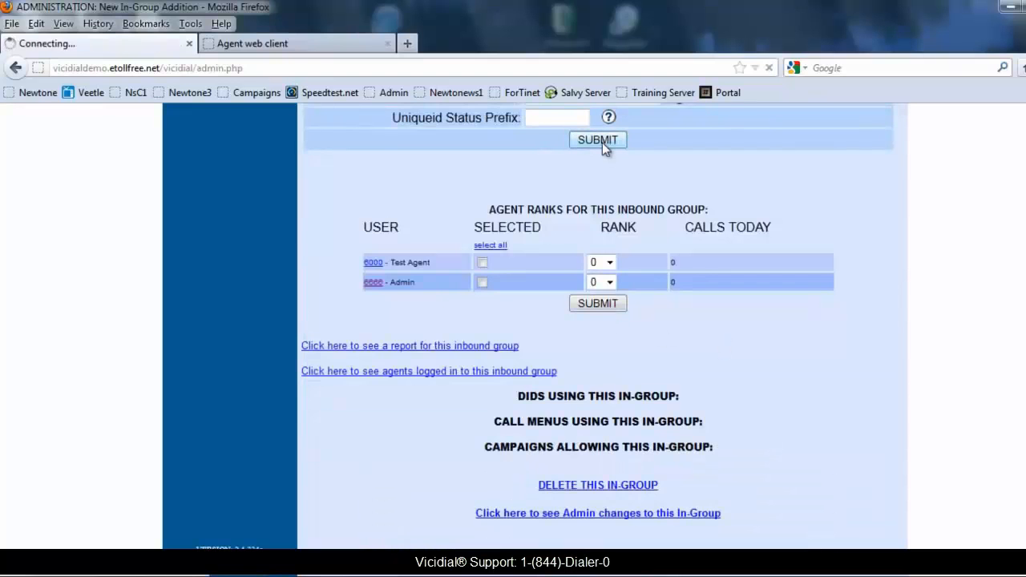
scroll(647, 305, down, 10)
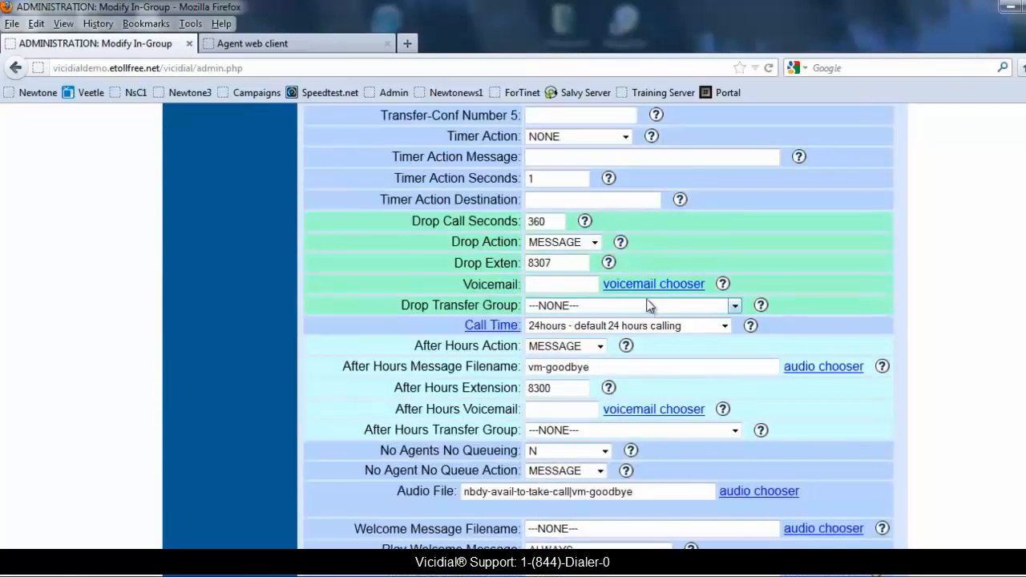
scroll(582, 317, down, 4)
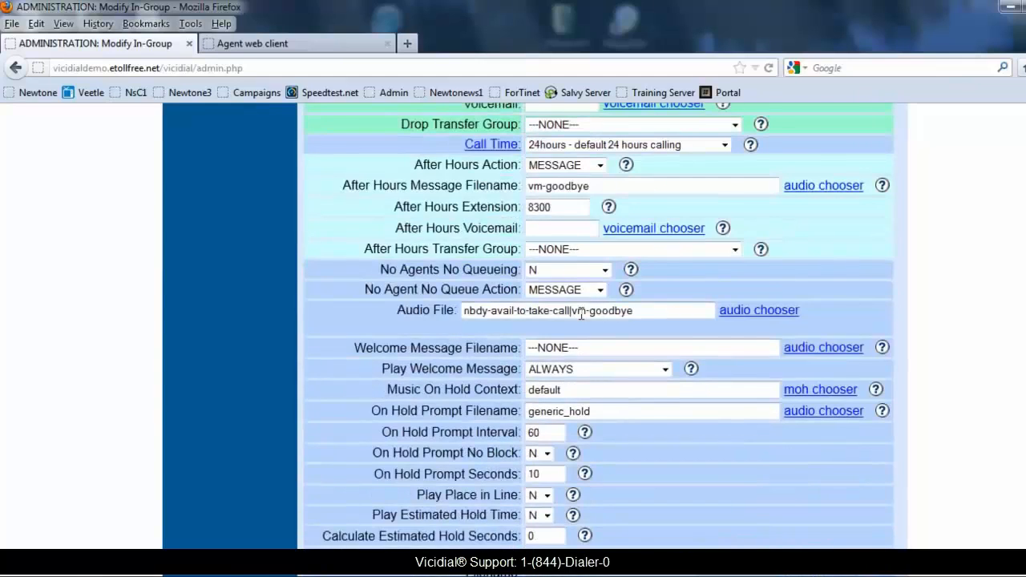
scroll(553, 329, down, 15)
scroll(551, 328, up, 20)
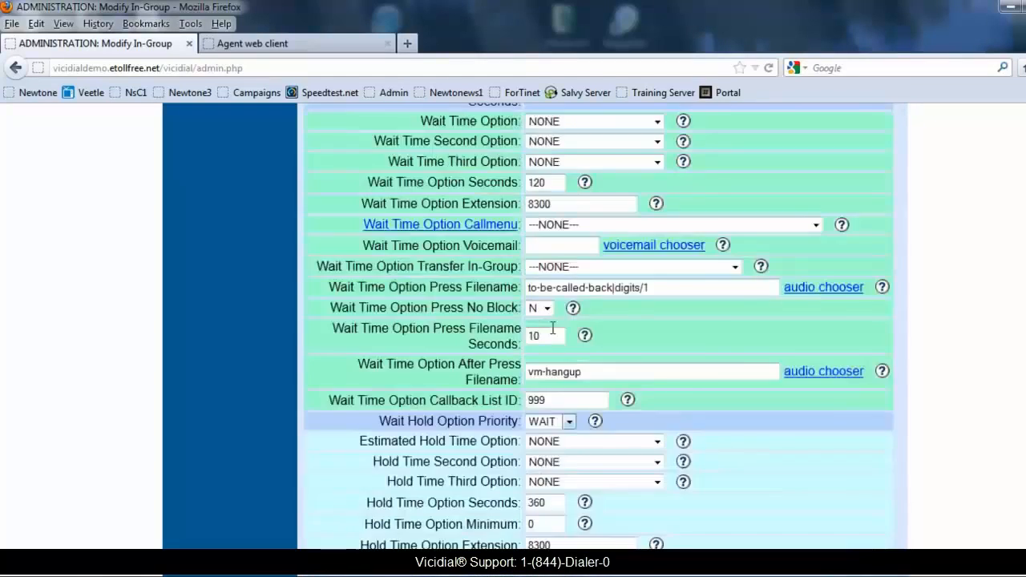
scroll(552, 328, up, 6)
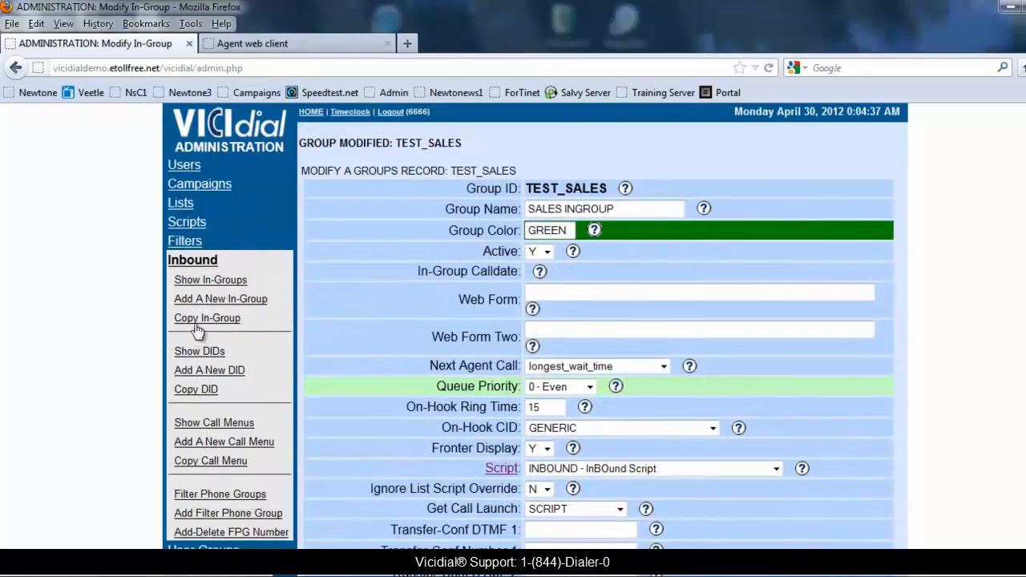
Start another inbound group with ID TEST_SERVICE, name CUSTOMER SERVICE and colour RED.
scroll(198, 335, down, 2)
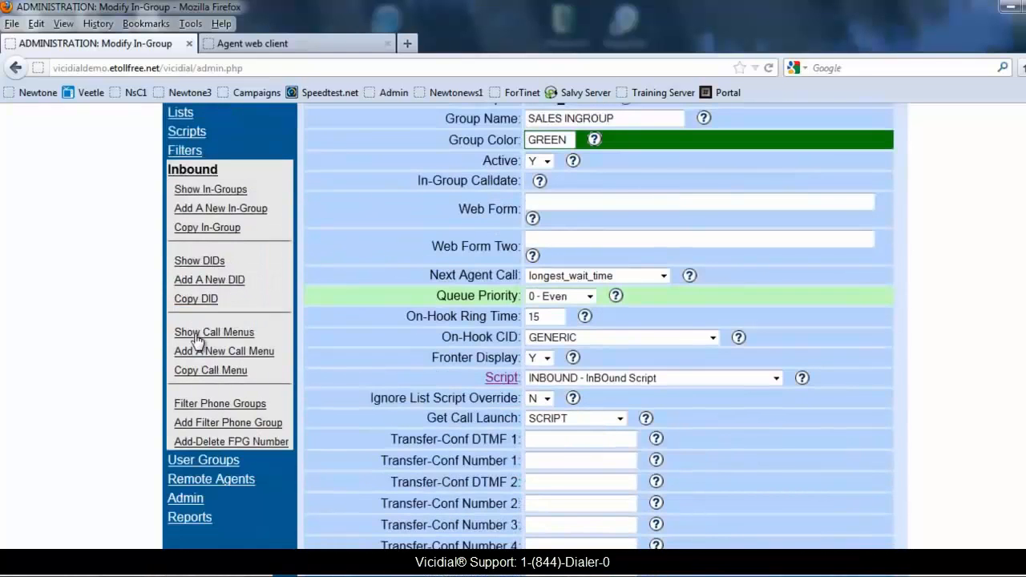
click(190, 213)
click(442, 166)
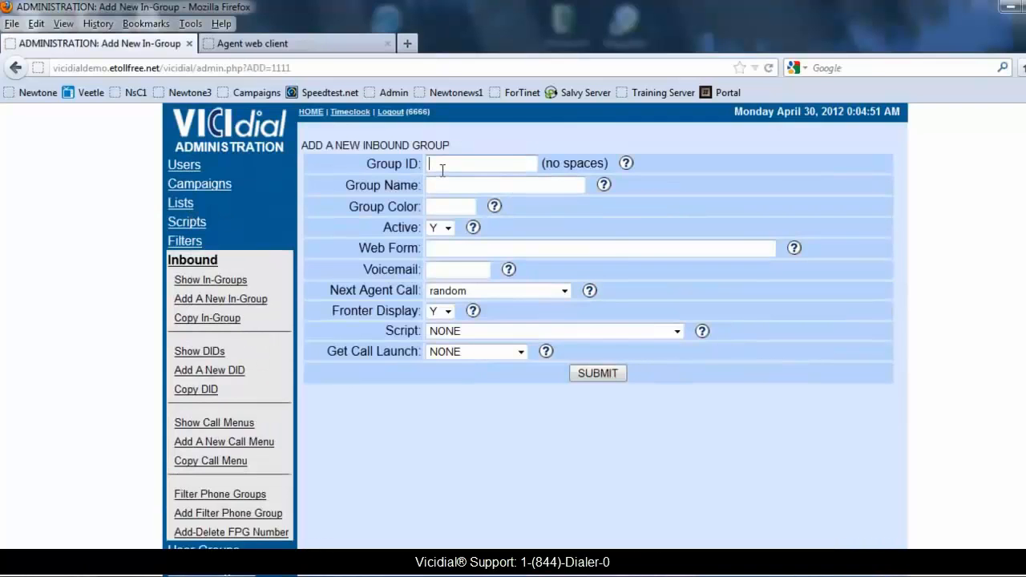
text(TEST_SERVICE)
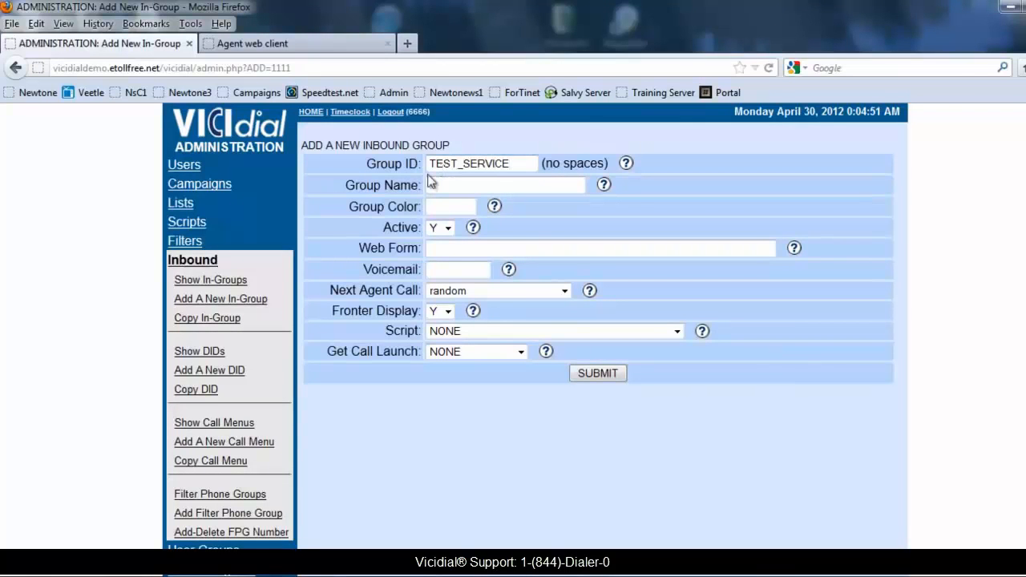
text(SERC)
key(BackSpace)
key(BackSpace)
text(CUSTOMER SERVICE)
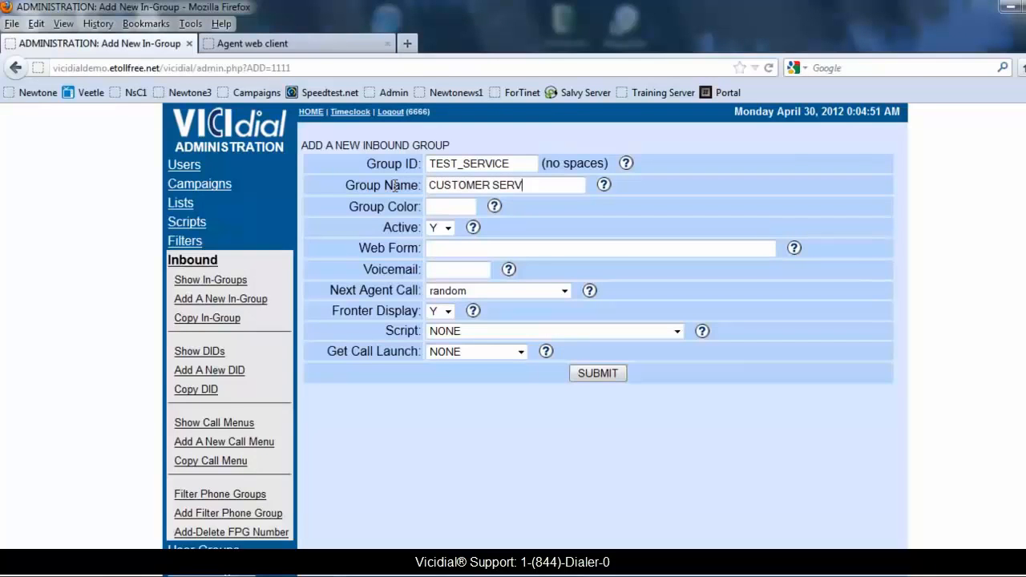
click(437, 206)
text(RED)
Set the service in-group's next agent call to longest_wait_time, get call launch to SCRIPT and script to INBOUND, and submit it.
click(473, 291)
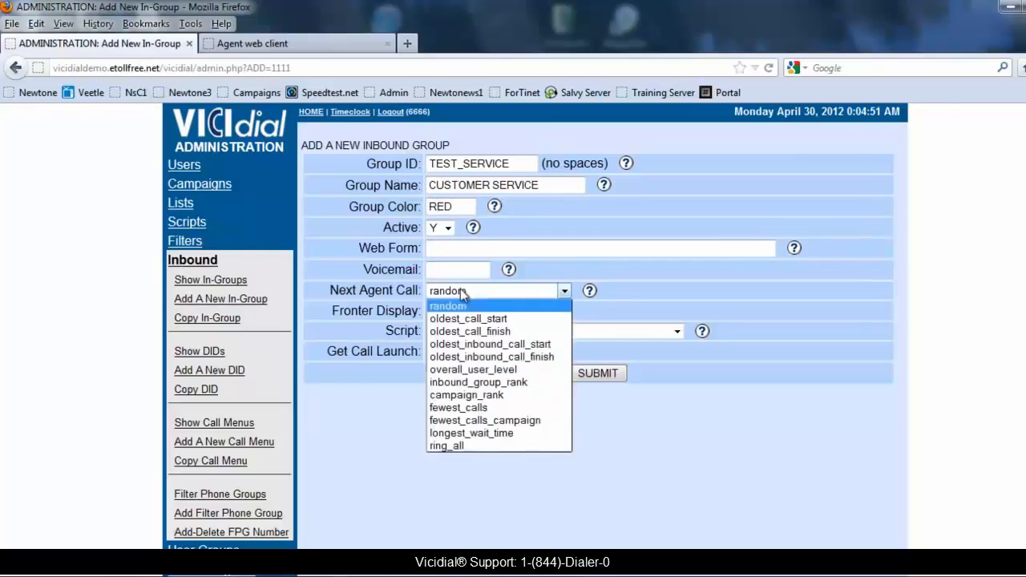
click(473, 433)
click(441, 351)
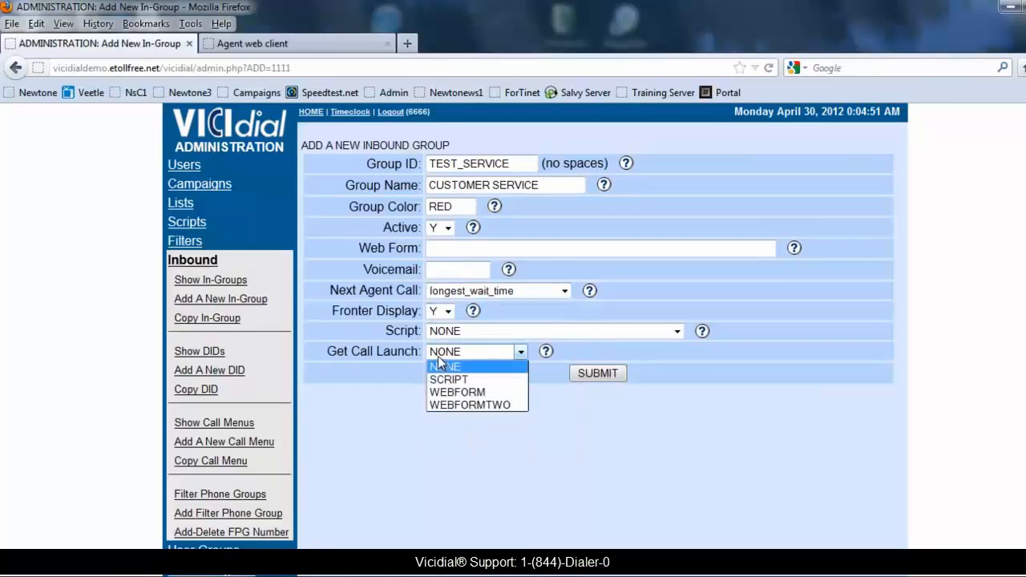
click(436, 379)
click(438, 333)
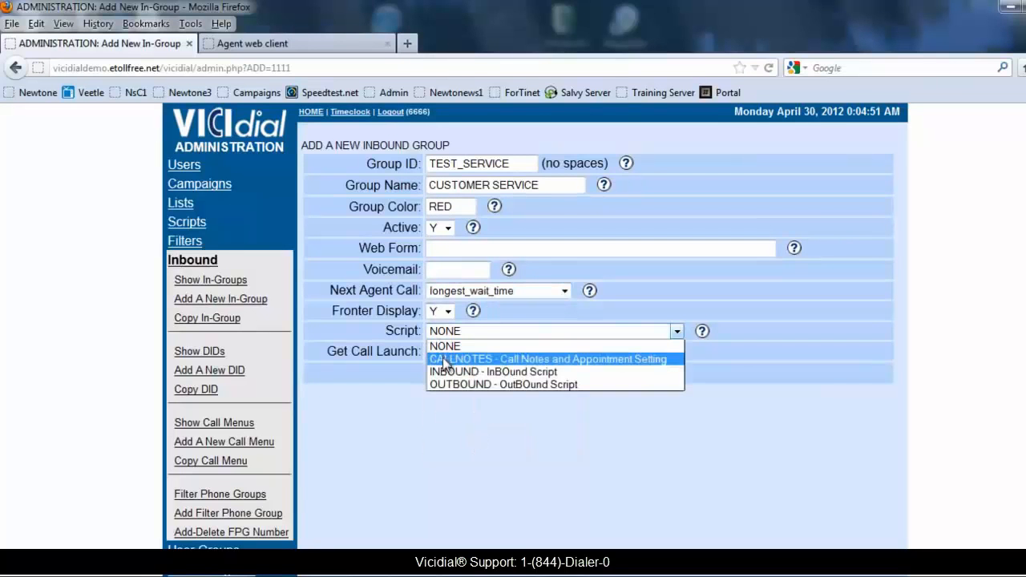
click(442, 373)
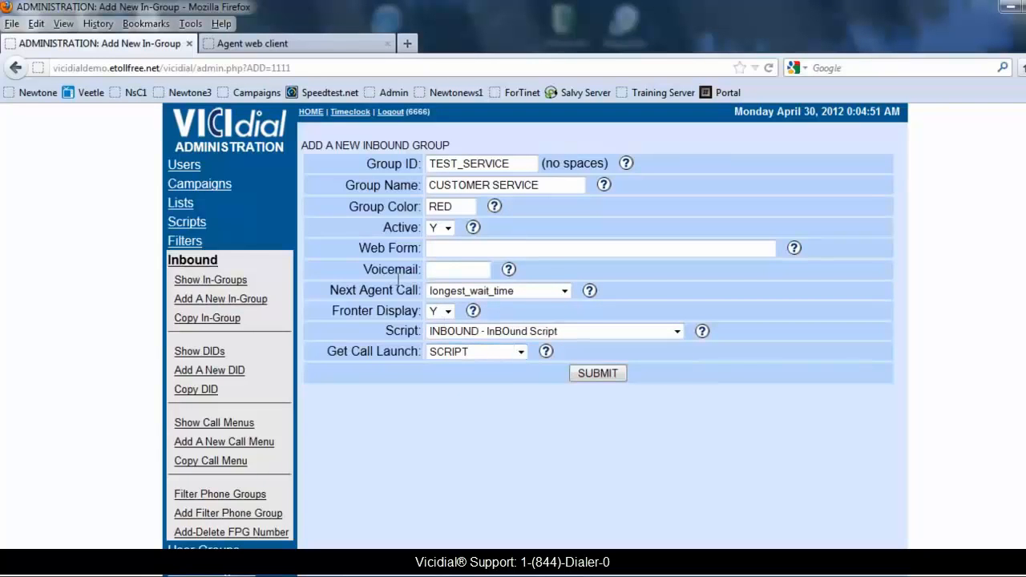
click(584, 375)
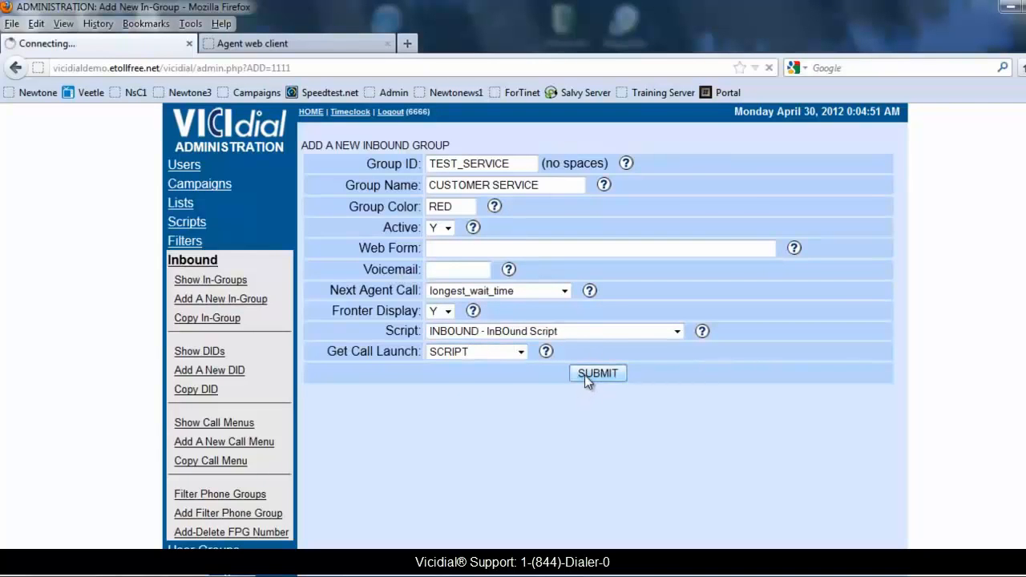
Select Test Agent in the agent ranks of the TEST_SERVICE in-group and submit the assignment.
scroll(436, 266, down, 20)
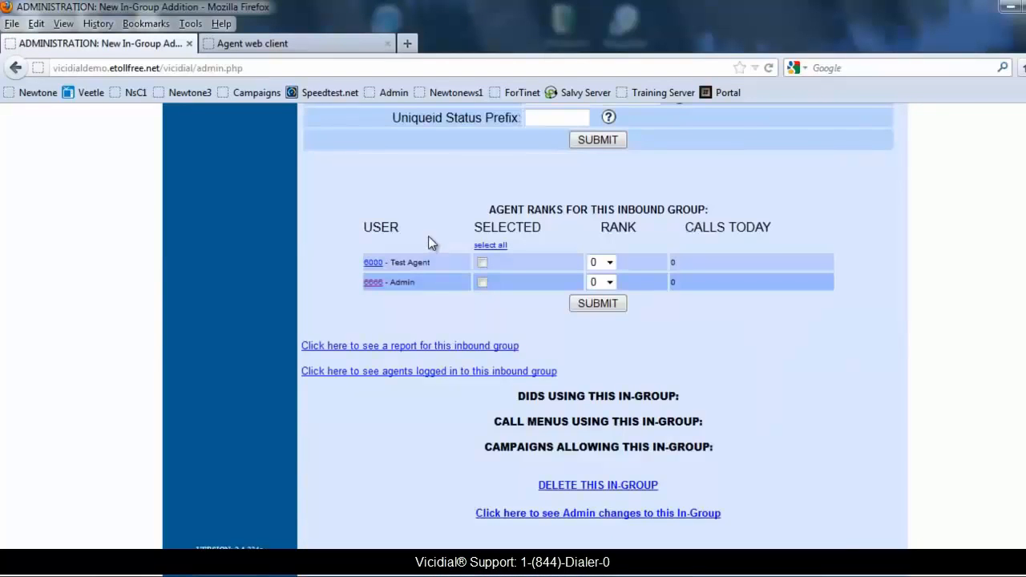
click(483, 263)
click(599, 301)
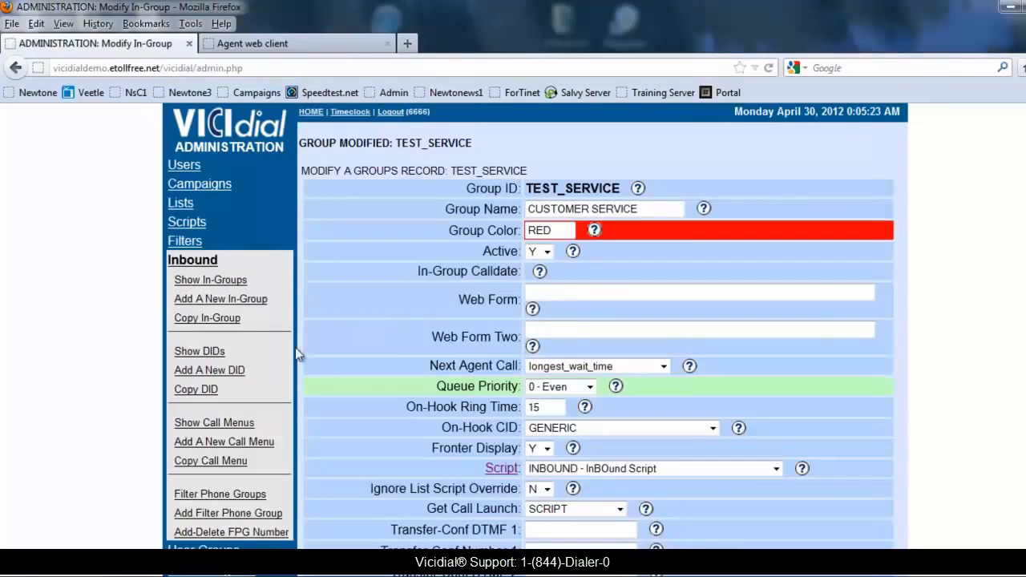
Open the TEST_SALES in-group from the in-group listing, select Test Agent in its agent ranks and submit.
click(208, 280)
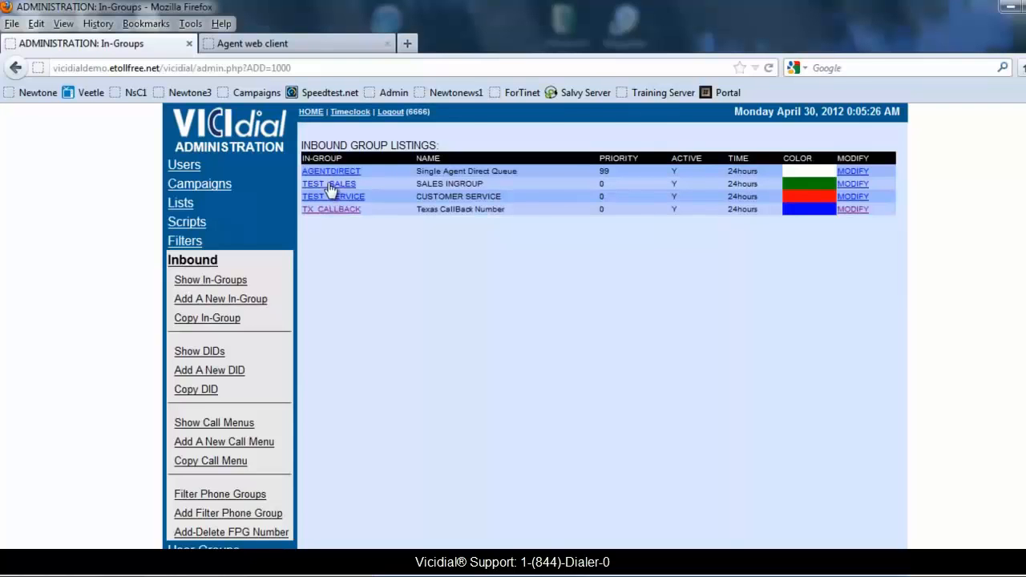
click(331, 186)
scroll(470, 247, down, 20)
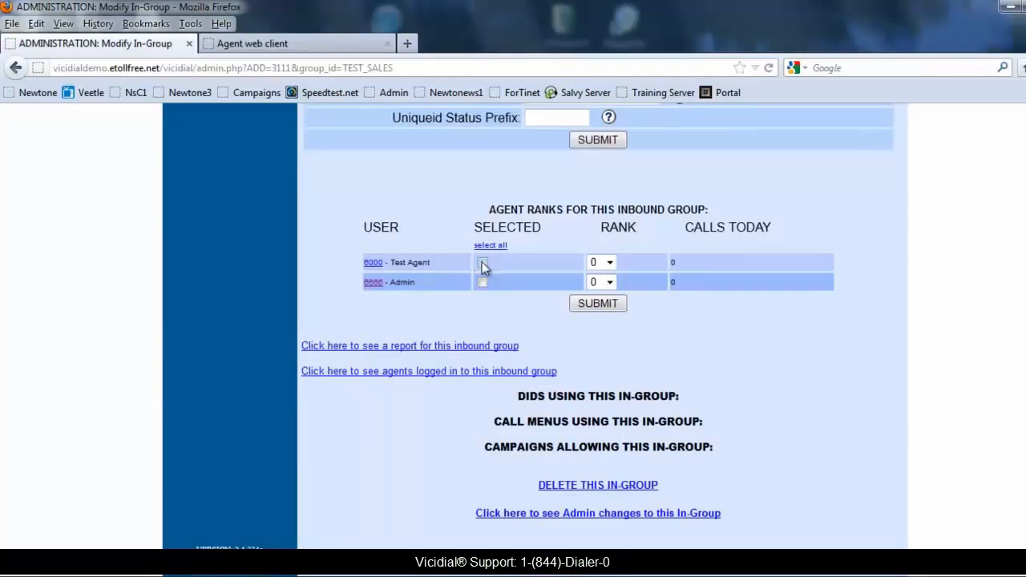
click(482, 262)
click(597, 303)
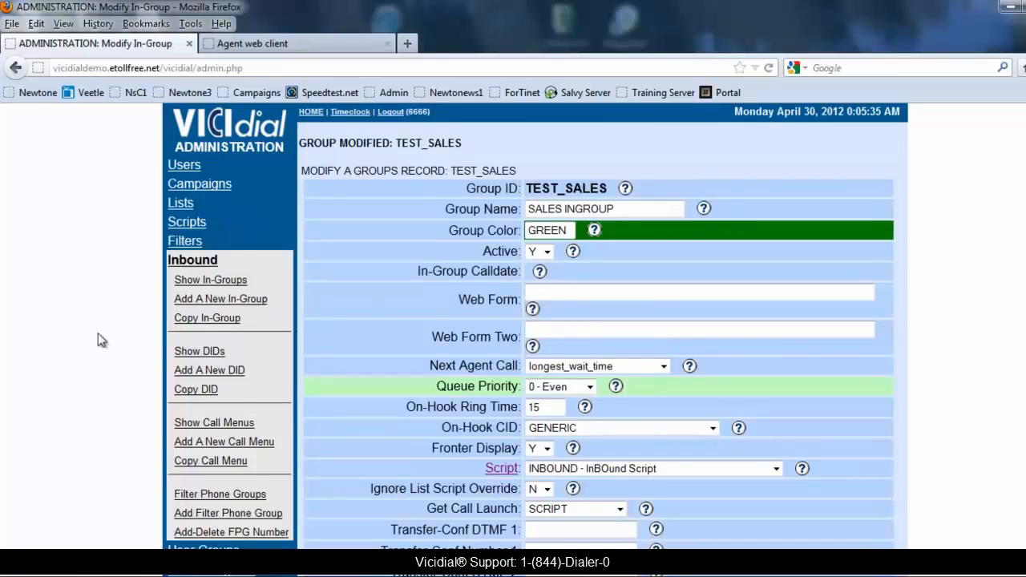
scroll(100, 331, down, 10)
scroll(100, 331, up, 8)
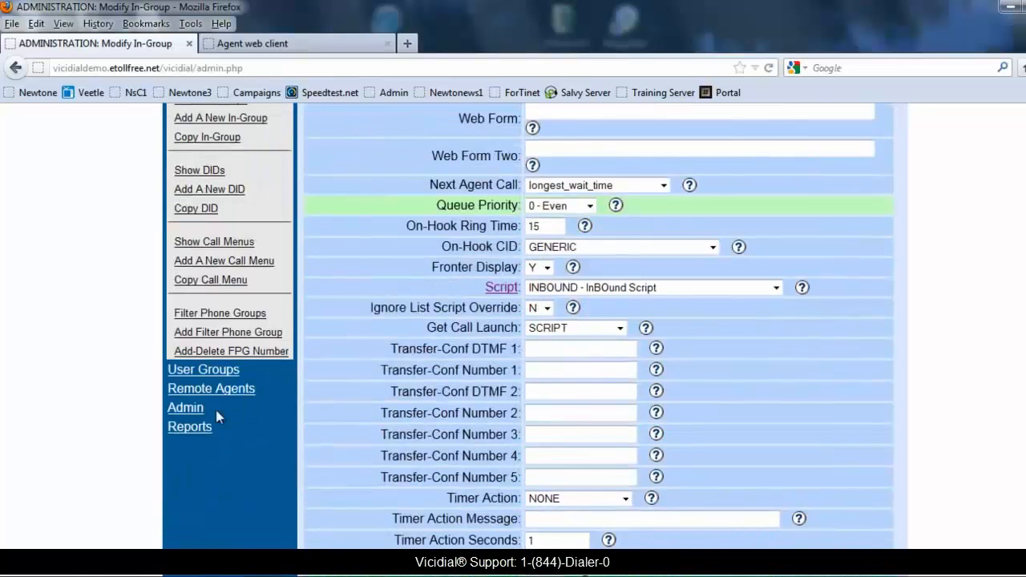
Open the Audio Store in the admin section and upload the Greeting.gsm sound file.
click(193, 408)
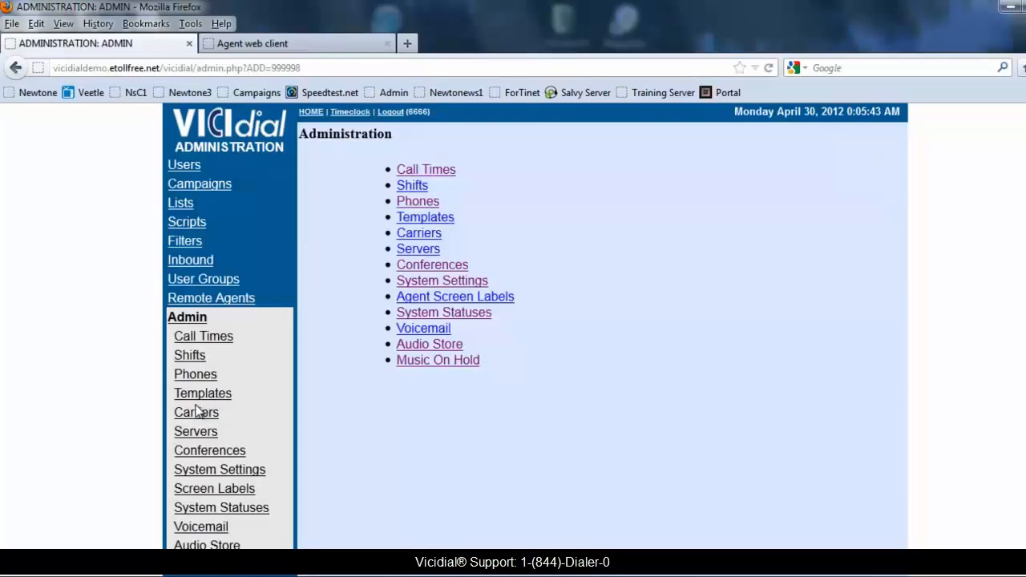
click(421, 348)
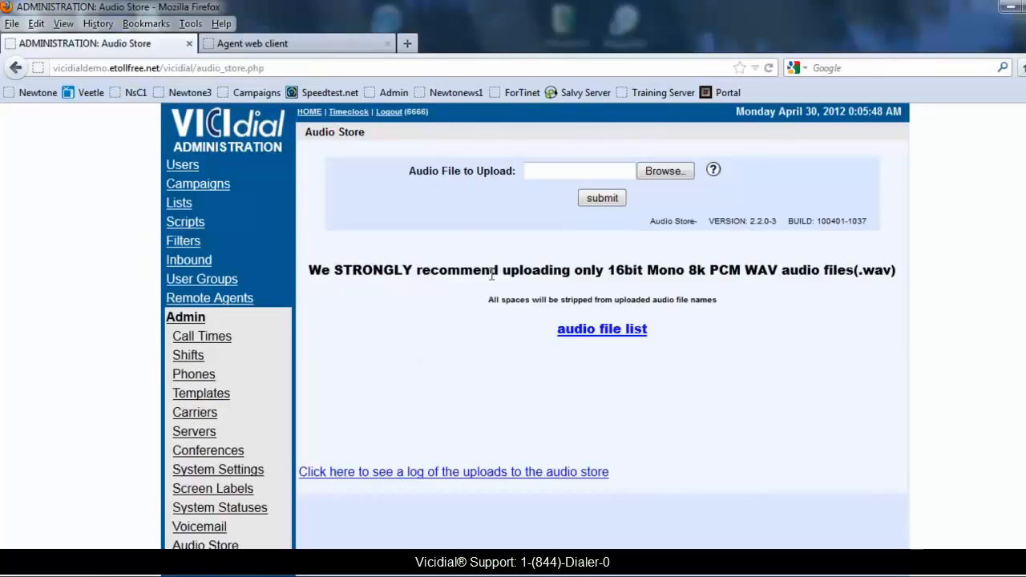
drag(411, 170, 687, 169)
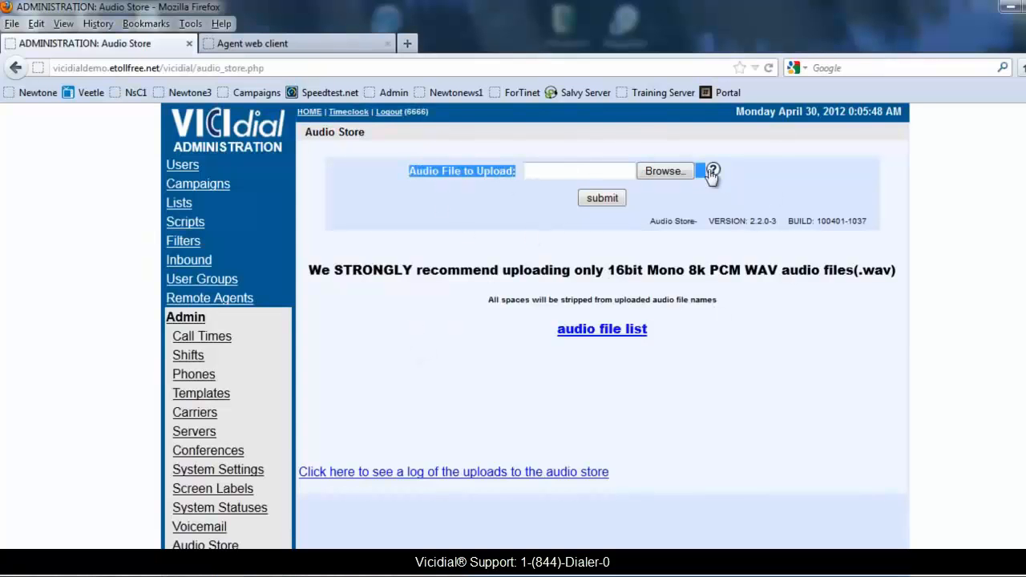
click(386, 173)
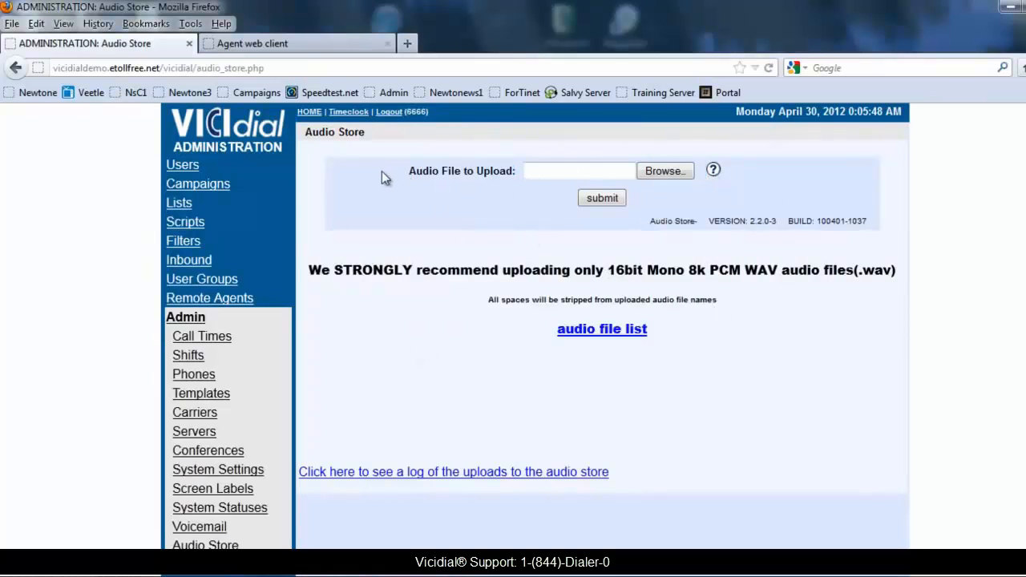
click(649, 176)
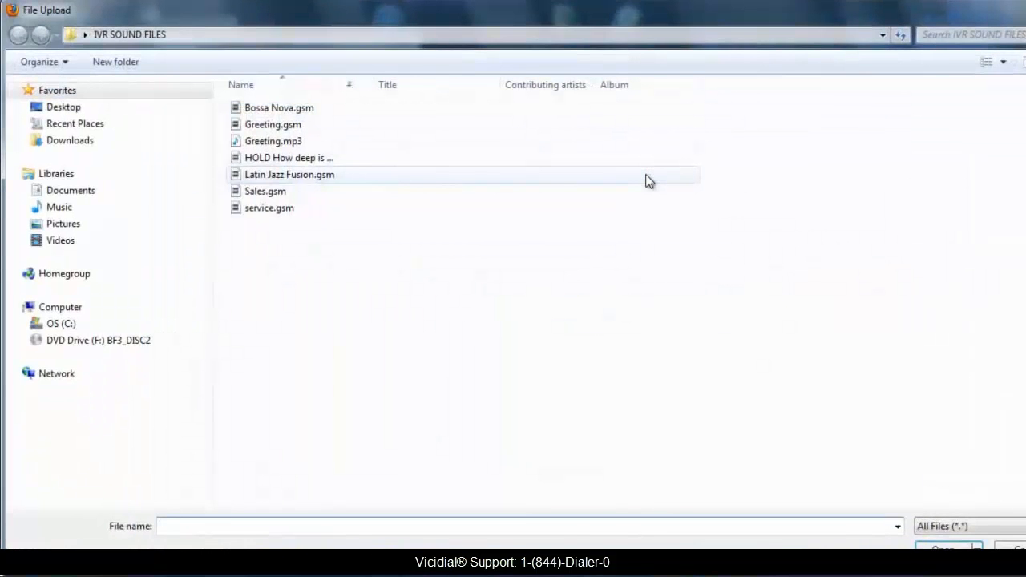
click(279, 128)
double_click(279, 128)
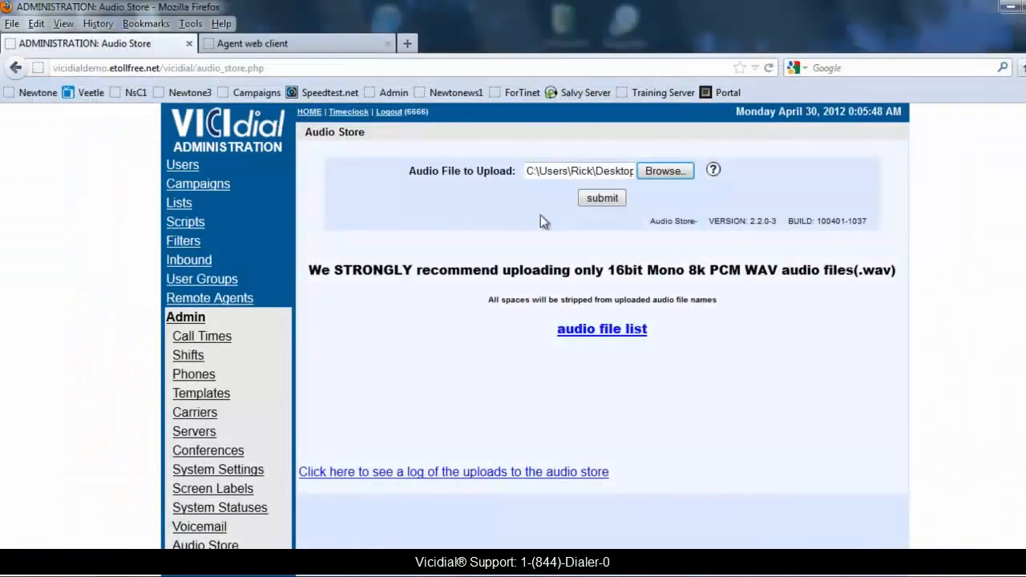
click(602, 198)
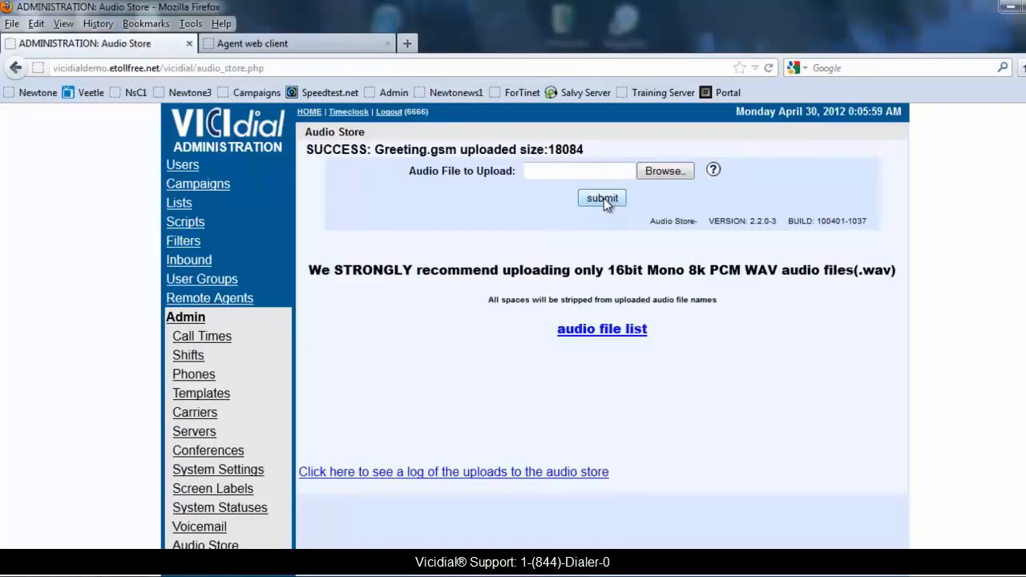
Upload the Sales.gsm and service.gsm sound files to the audio store.
click(662, 173)
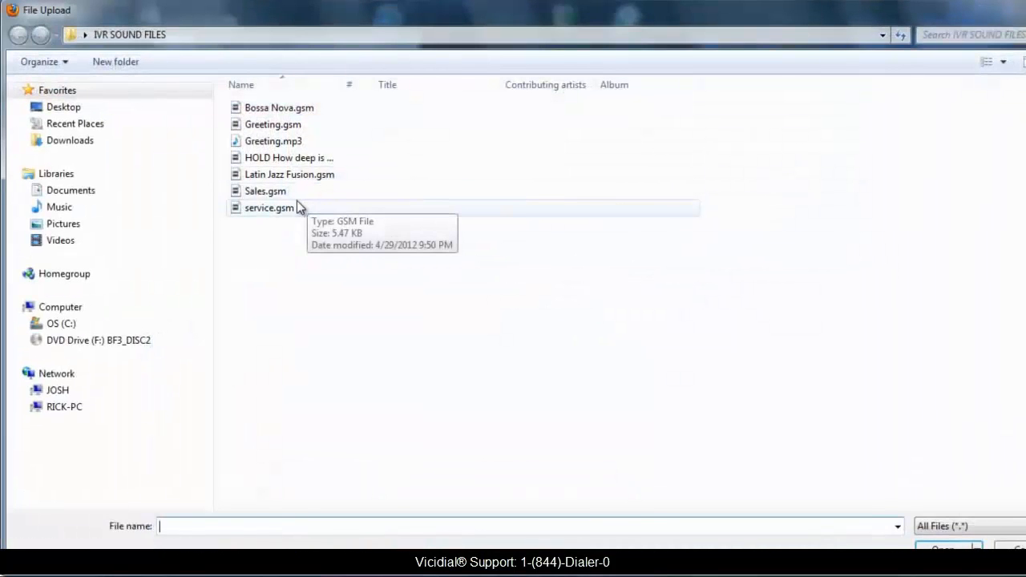
double_click(296, 196)
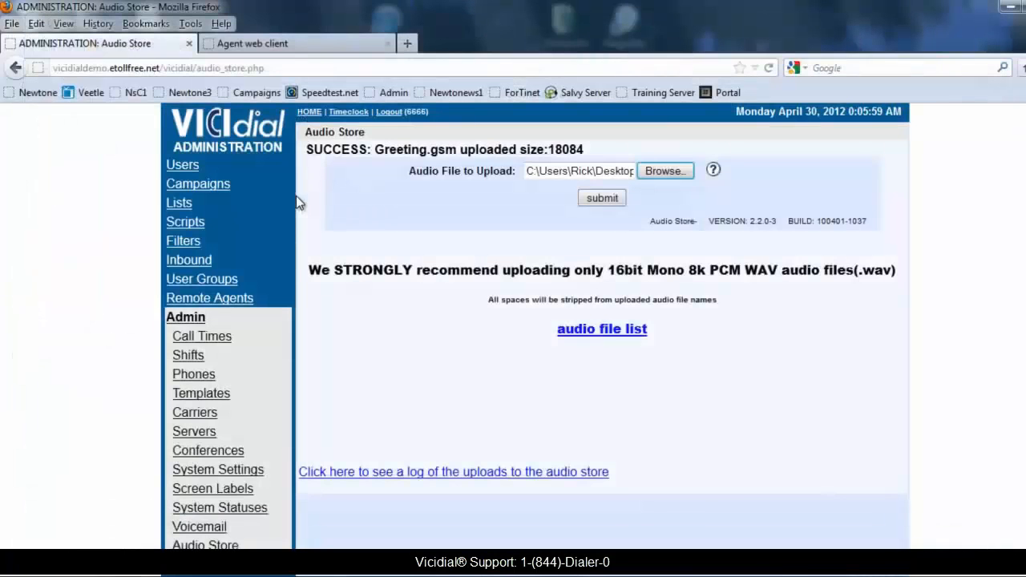
click(612, 199)
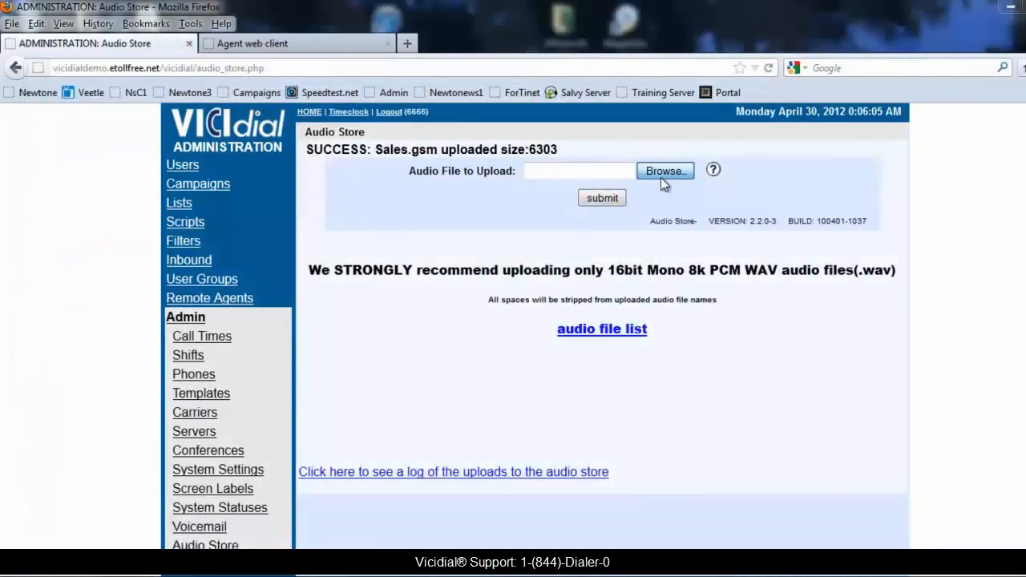
click(660, 173)
double_click(269, 210)
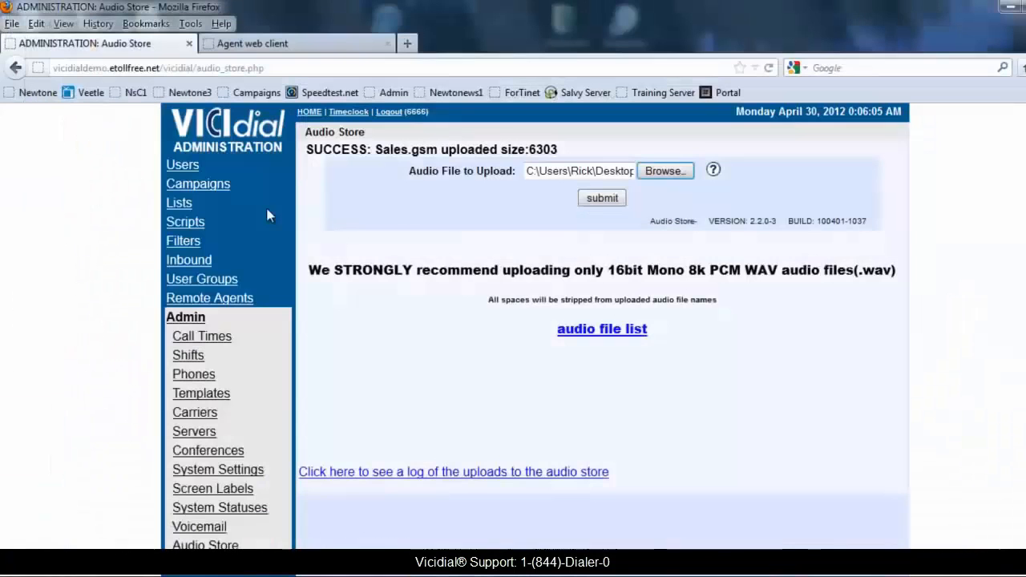
click(597, 198)
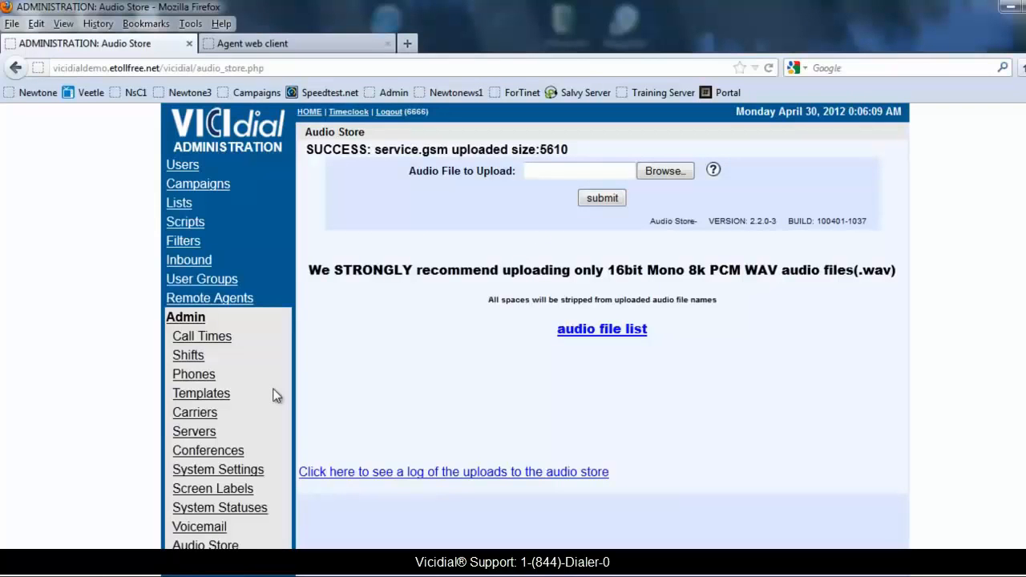
Start a new call menu in the inbound section with the menu ID TEST_CALLMENU.
scroll(280, 391, down, 1)
scroll(427, 353, up, 1)
scroll(427, 354, down, 1)
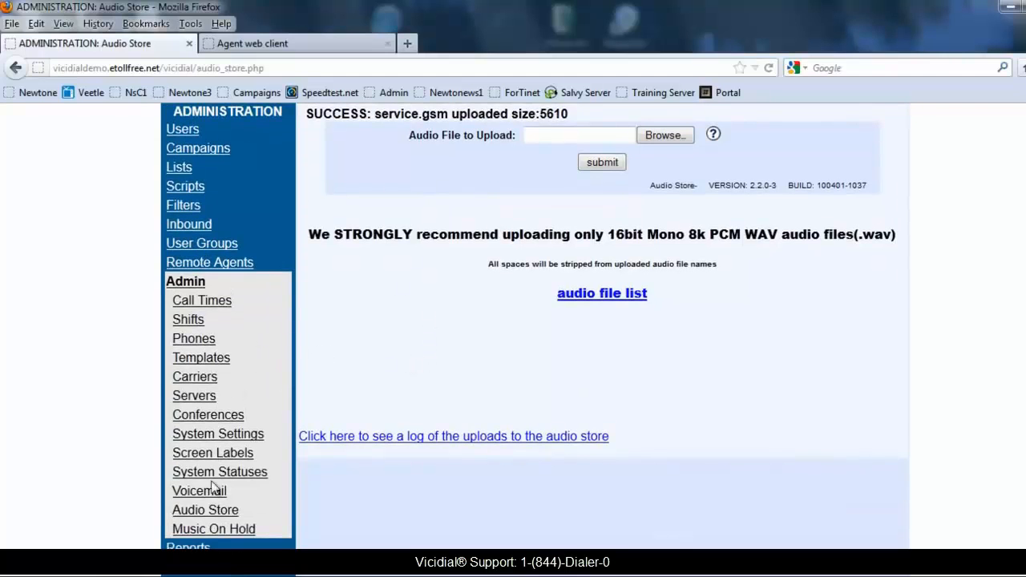
scroll(220, 400, up, 1)
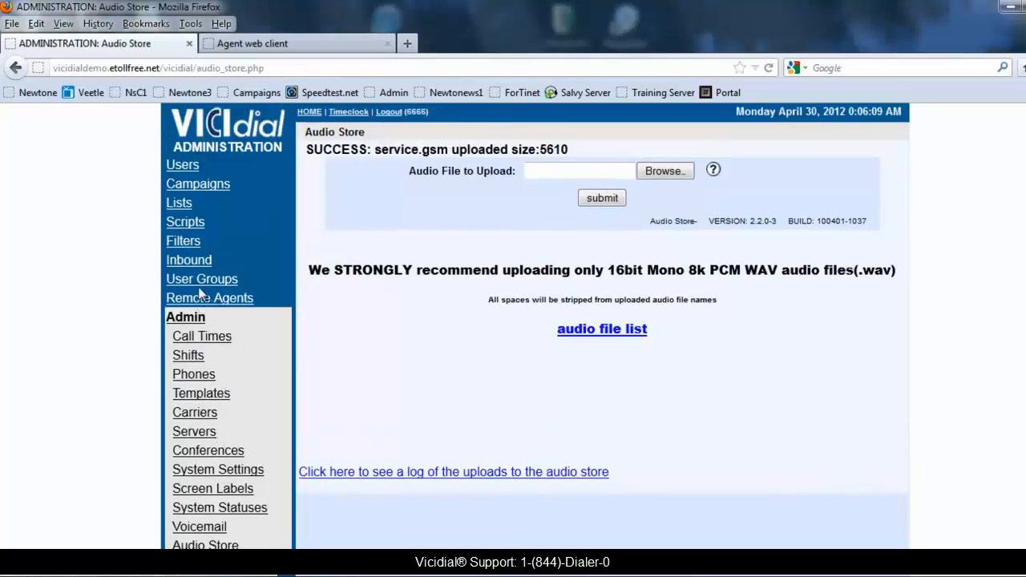
click(197, 263)
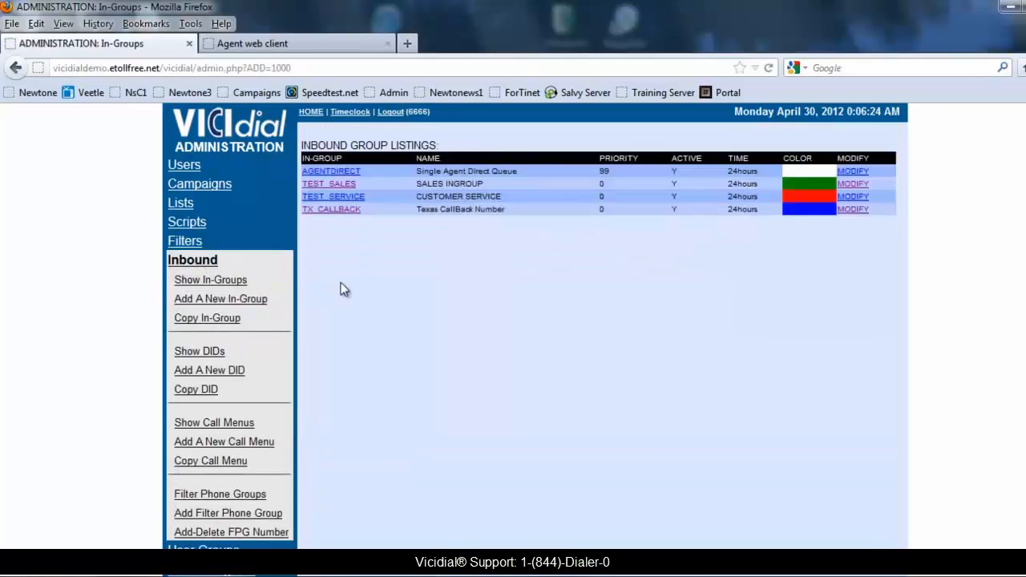
click(199, 446)
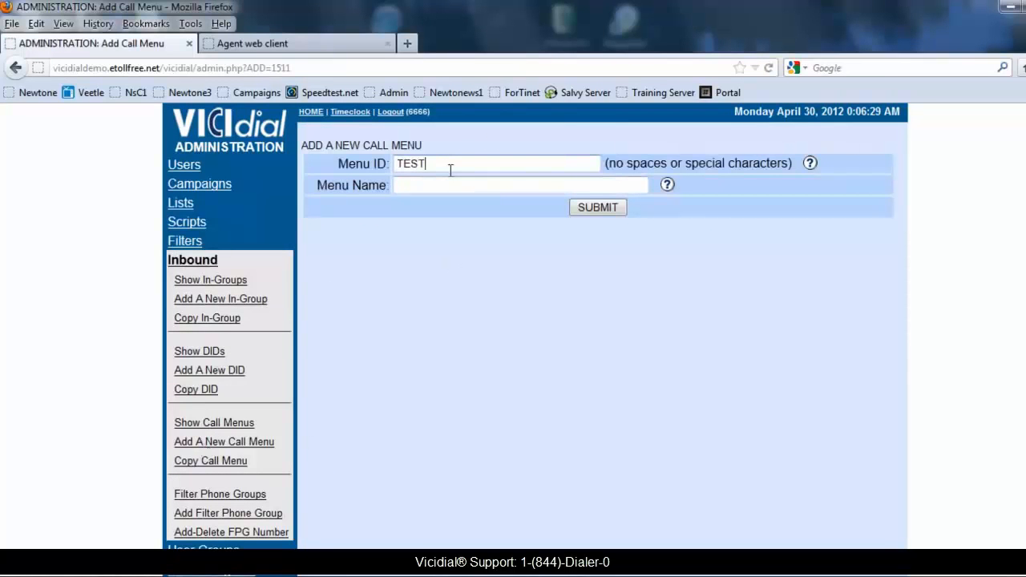
click(451, 170)
text(TEST CALL MENU)
drag(518, 160, 290, 160)
text(TEST_CALLMENU)
key(Tab)
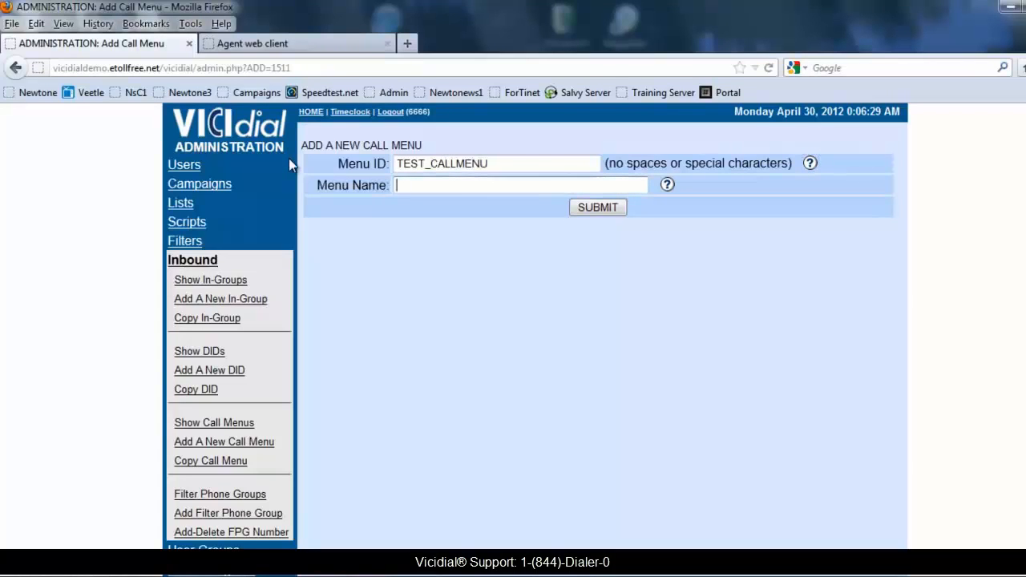
Name the new call menu TEST CALL MENU and submit it.
text(R)
key(BackSpace)
text(TEST )
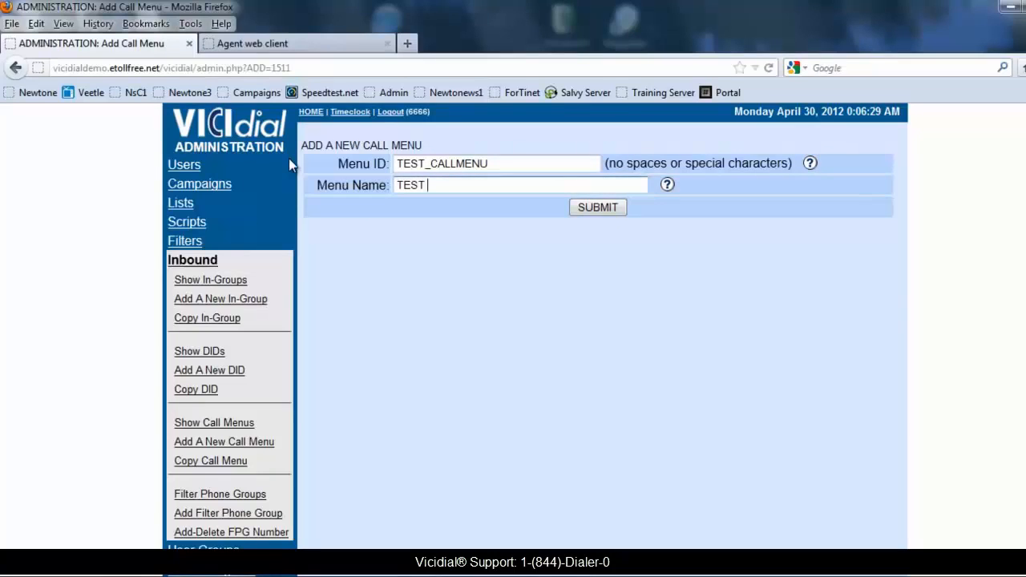
text(CALL MENU)
click(577, 208)
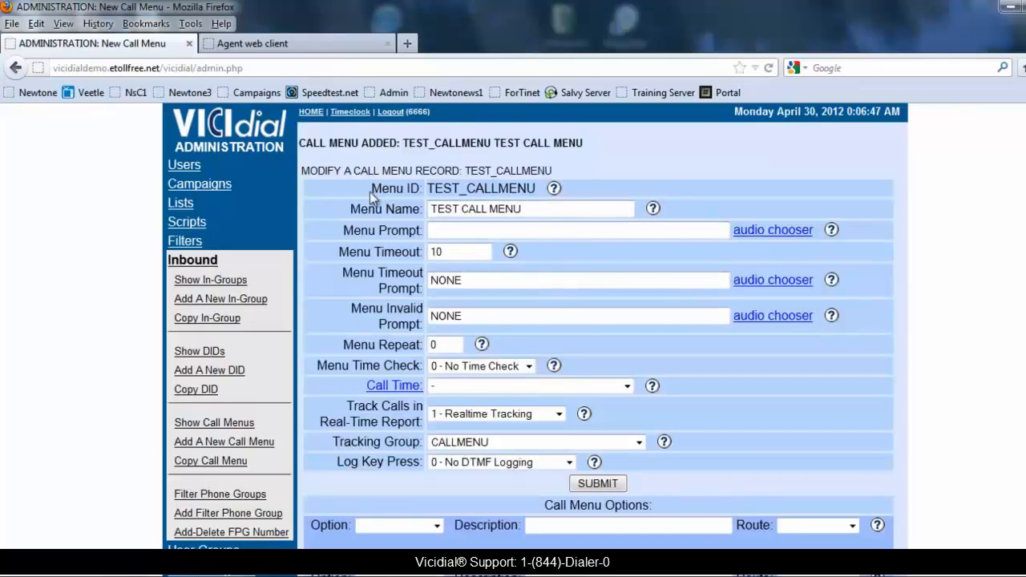
Choose the uploaded Greeting.gsm from the audio store as the call menu's menu prompt.
drag(370, 191, 422, 190)
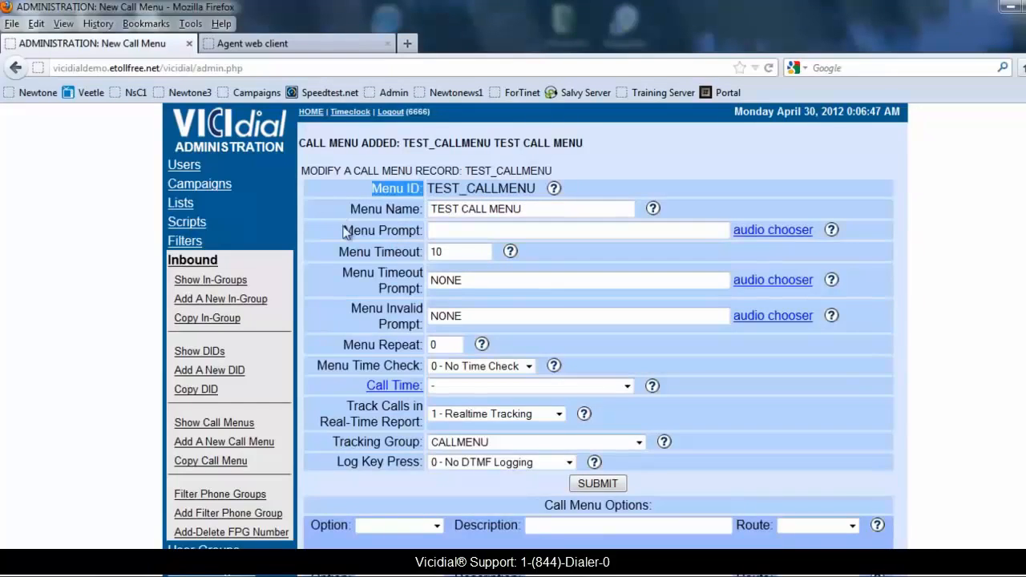
drag(343, 231, 424, 230)
click(452, 235)
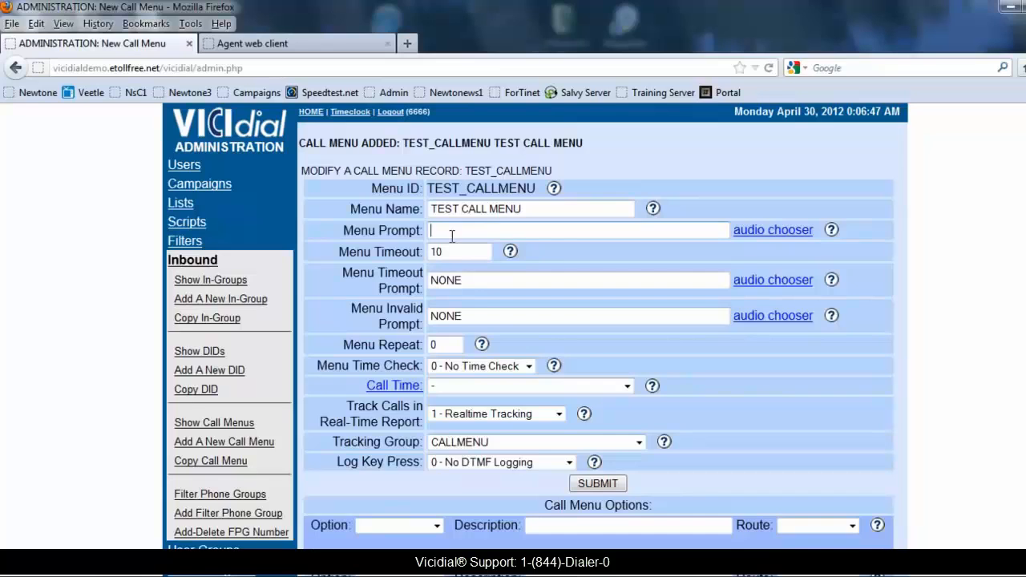
click(766, 238)
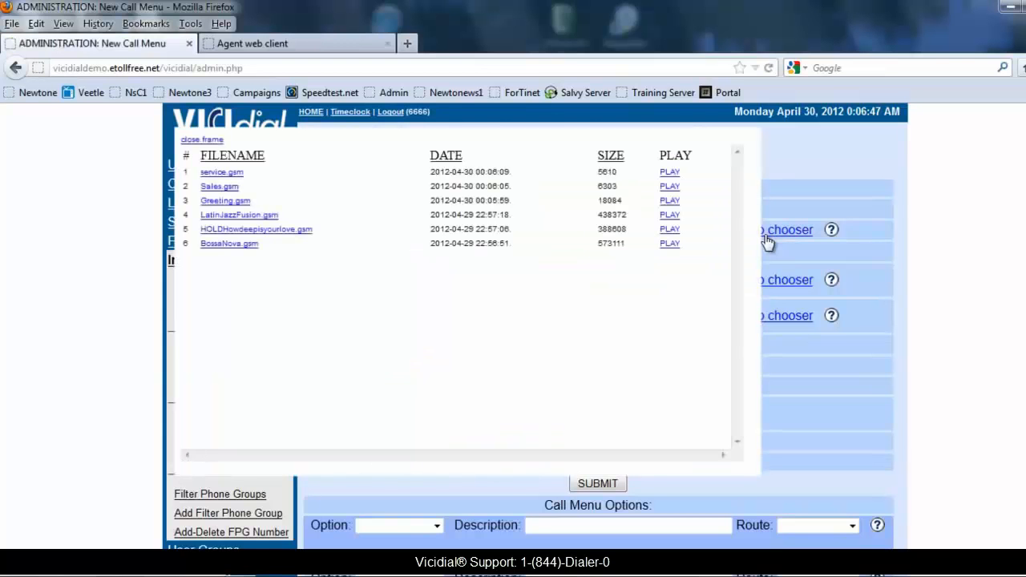
click(226, 201)
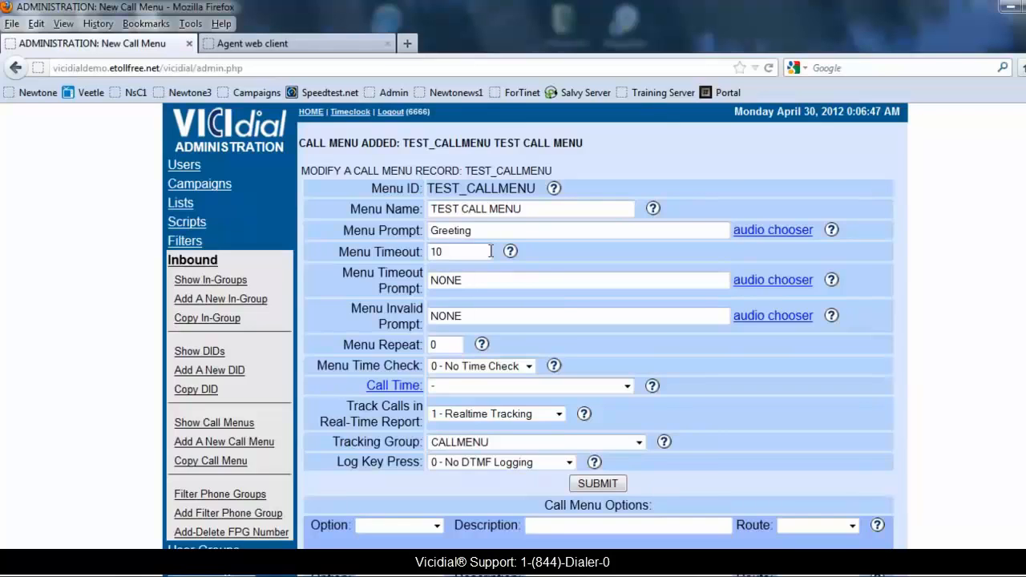
Set the call menu's menu repeat to 1 and its call time to 24hours.
scroll(489, 252, down, 2)
scroll(480, 253, up, 2)
double_click(446, 345)
text(1)
click(460, 388)
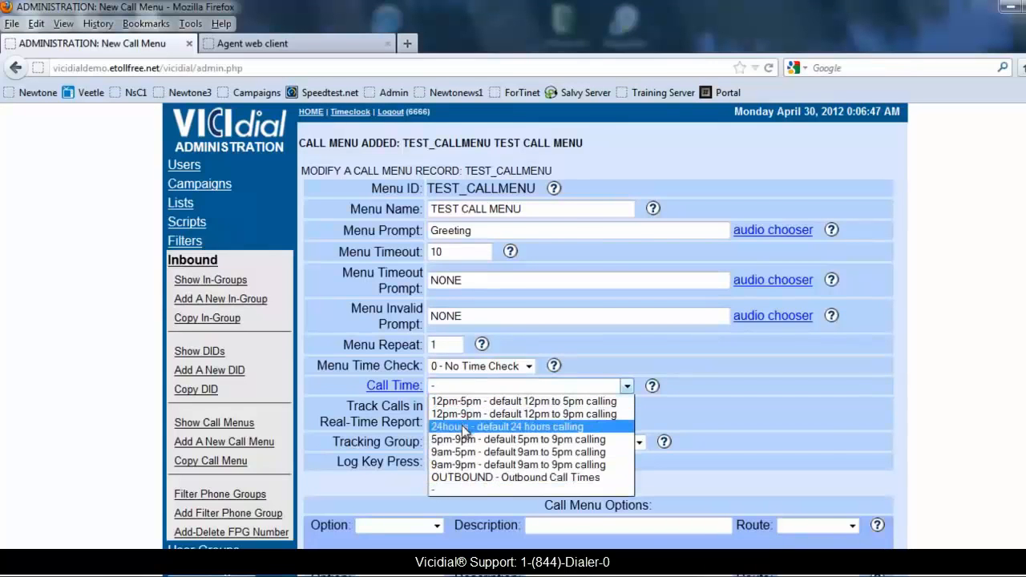
click(463, 426)
Select 1 - Realtime Tracking for the call menu's real-time report, with CALLMENU as the tracking group.
scroll(816, 413, down, 4)
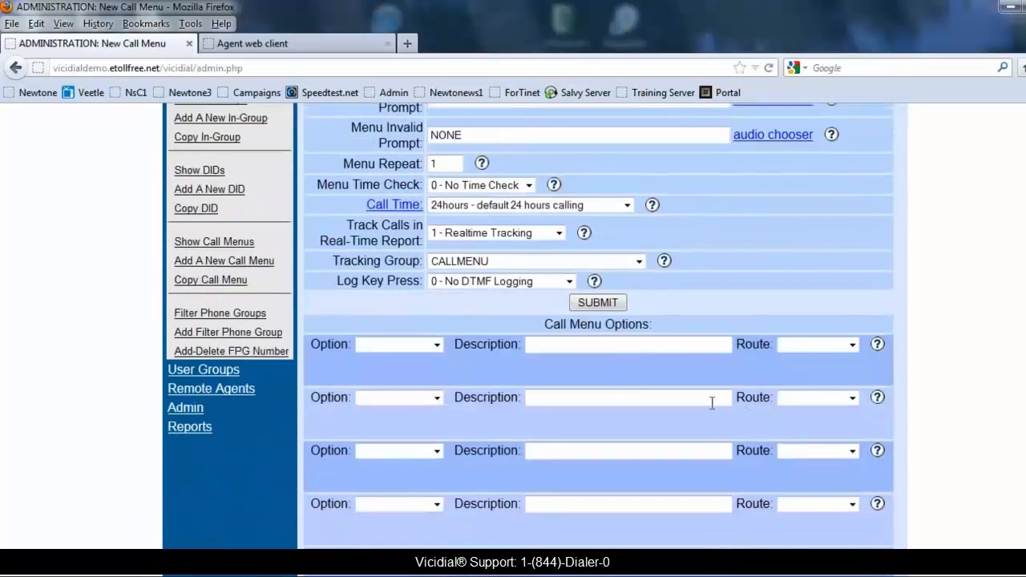
scroll(446, 258, up, 2)
click(442, 330)
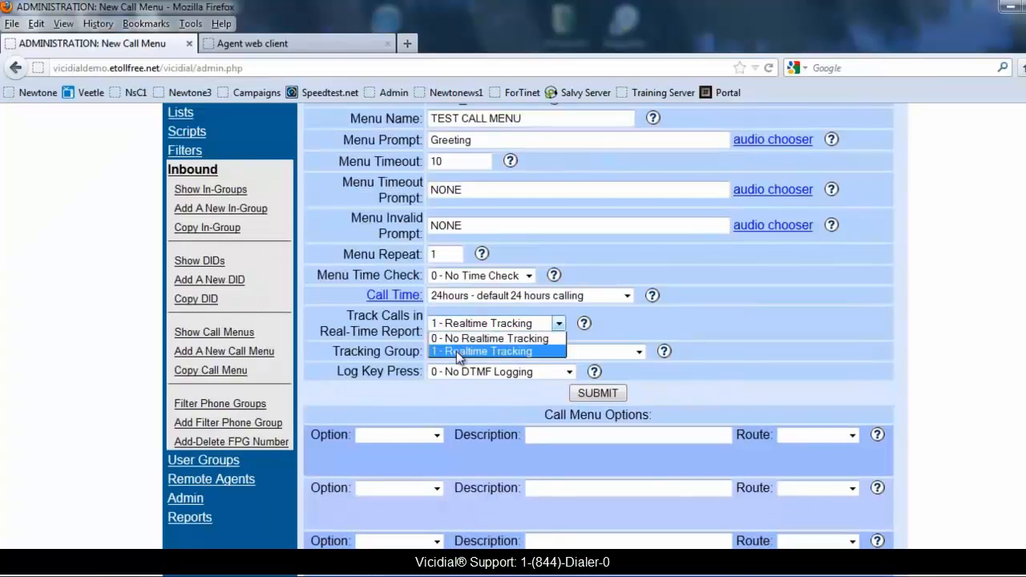
click(456, 351)
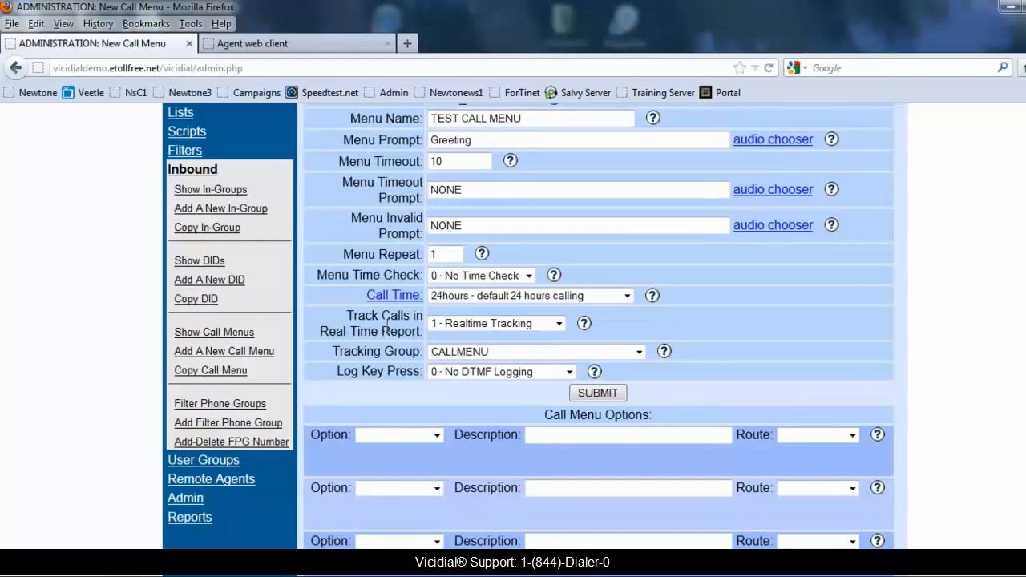
click(501, 350)
click(501, 350)
scroll(623, 361, down, 2)
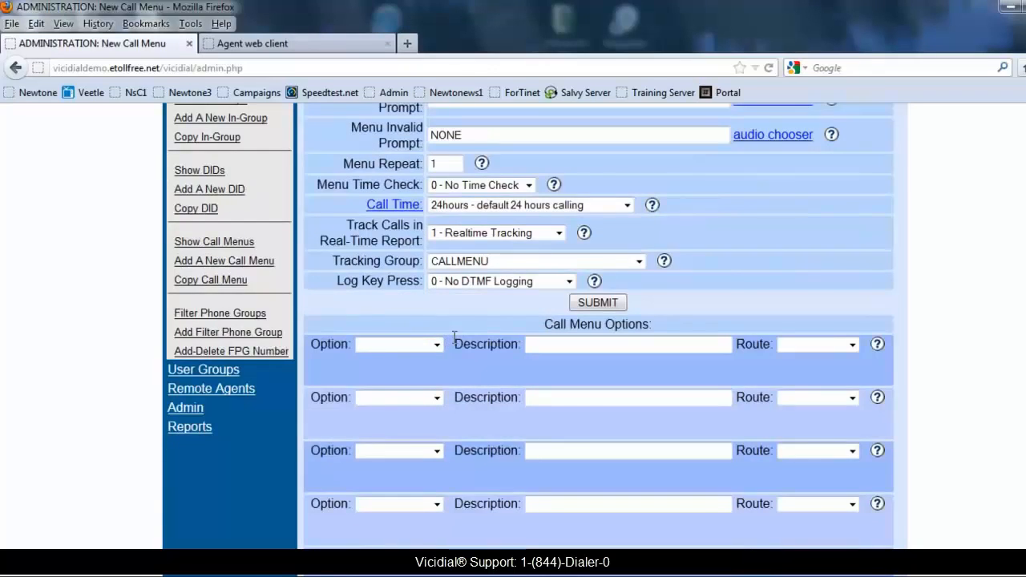
scroll(453, 341, up, 4)
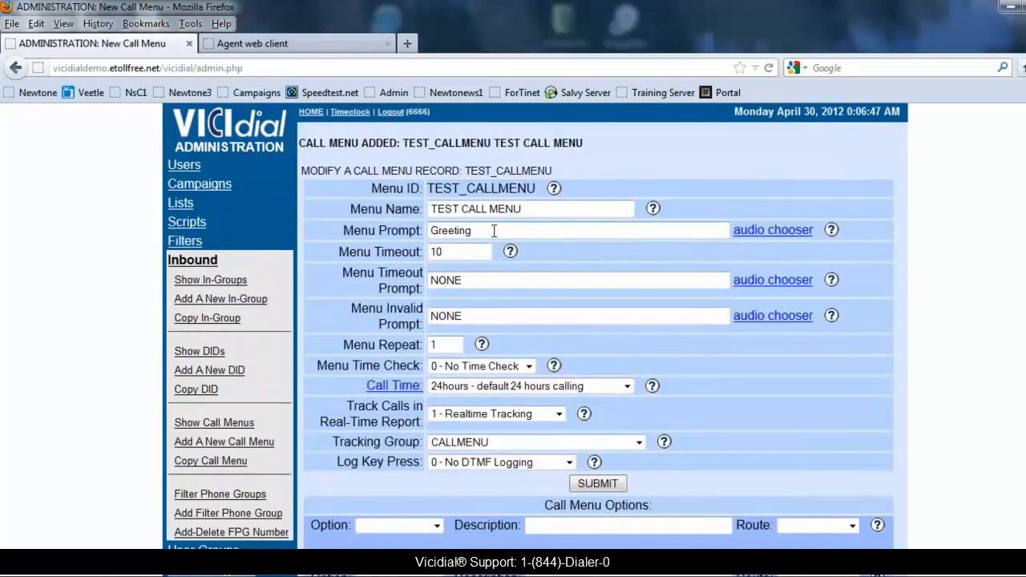
Define the first call menu option as 1 with route INGROUP and description SALES QUEUE.
scroll(495, 236, down, 6)
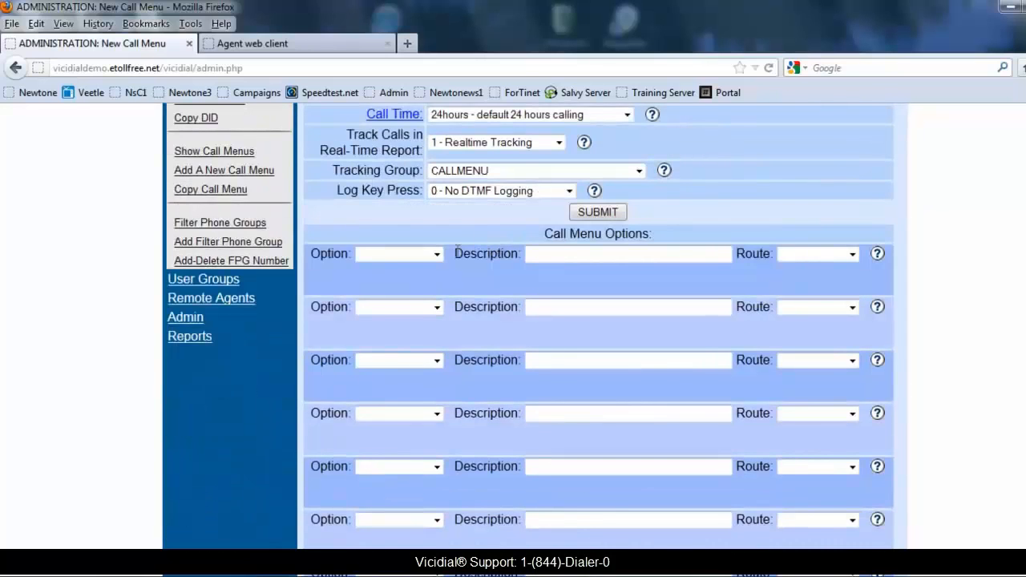
click(437, 254)
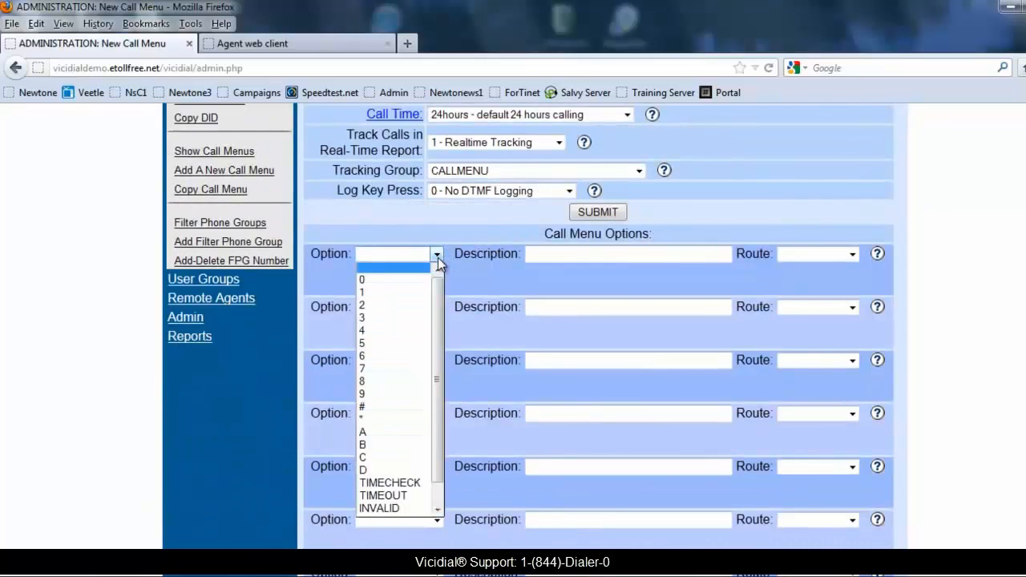
click(412, 293)
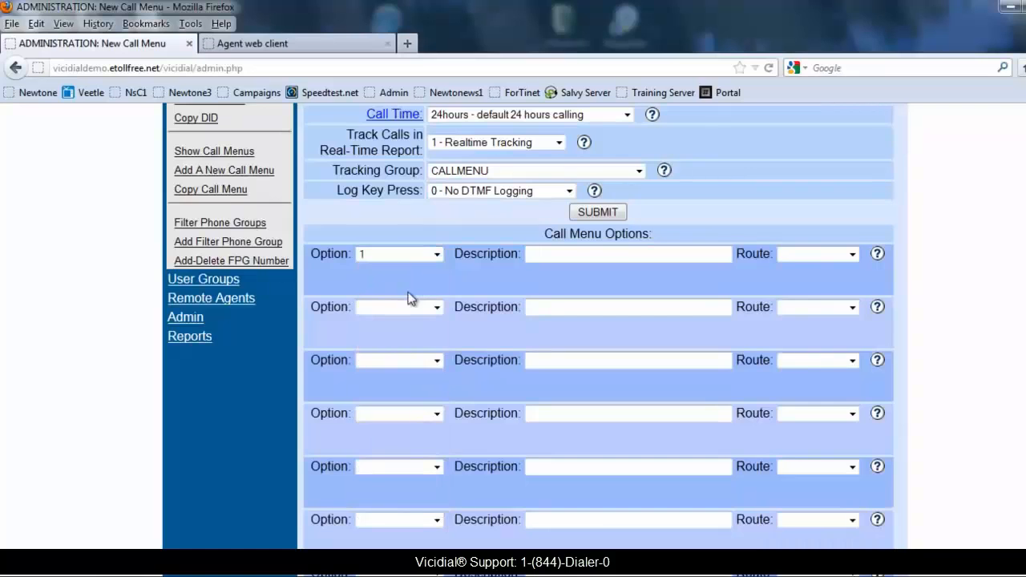
click(852, 255)
key(Escape)
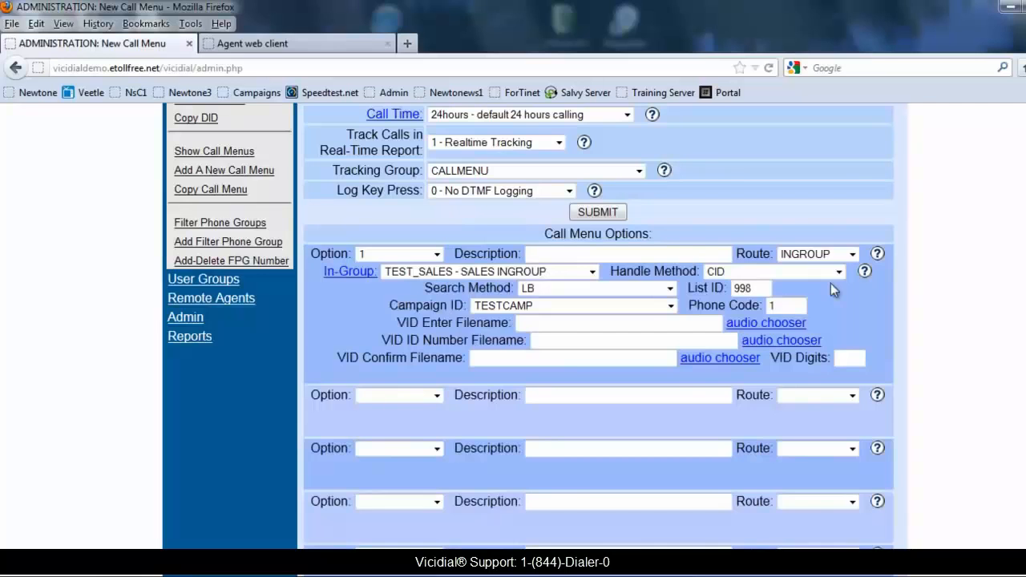
click(568, 256)
text(SALES )
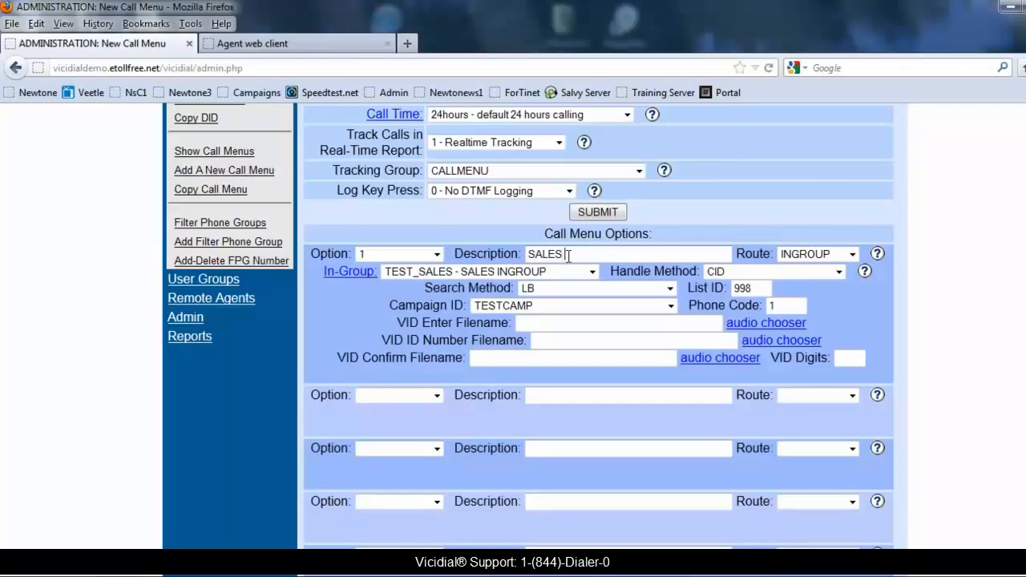
text(QUEUE)
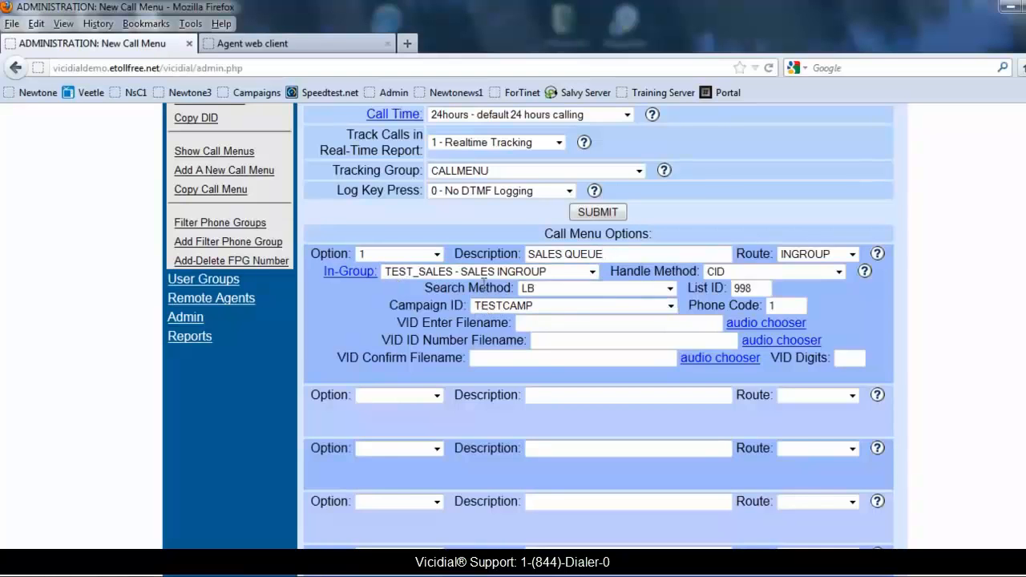
Select TEST_SALES - SALES INGROUP for call menu option 1 and define the second option as 2 with description SERVICE QUEUE.
click(590, 273)
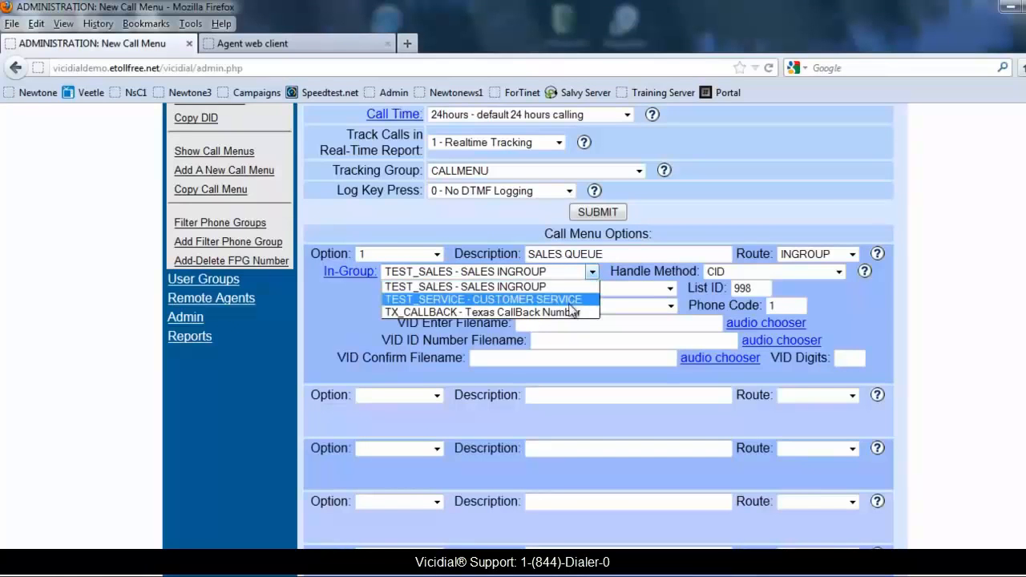
click(562, 287)
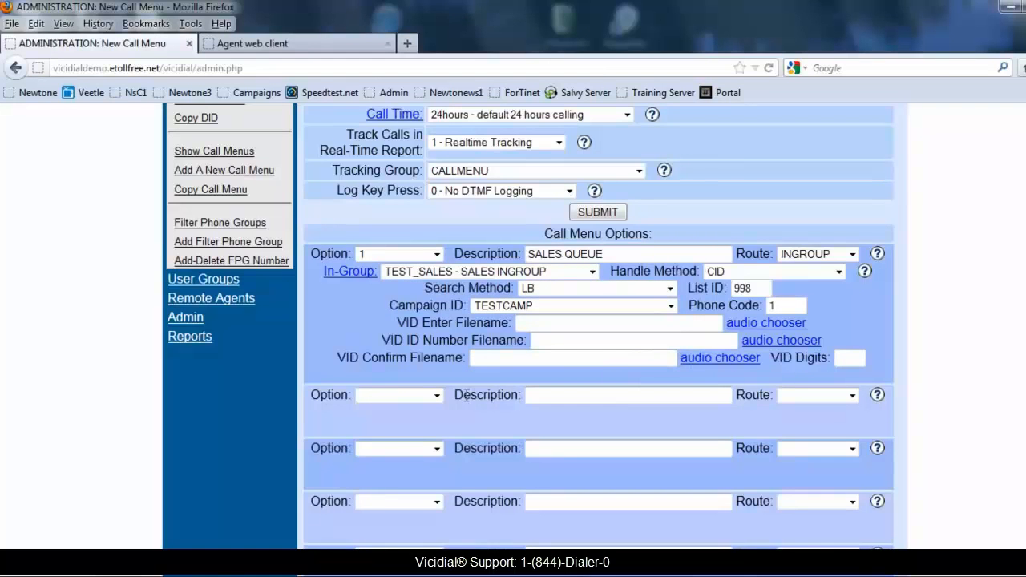
click(436, 395)
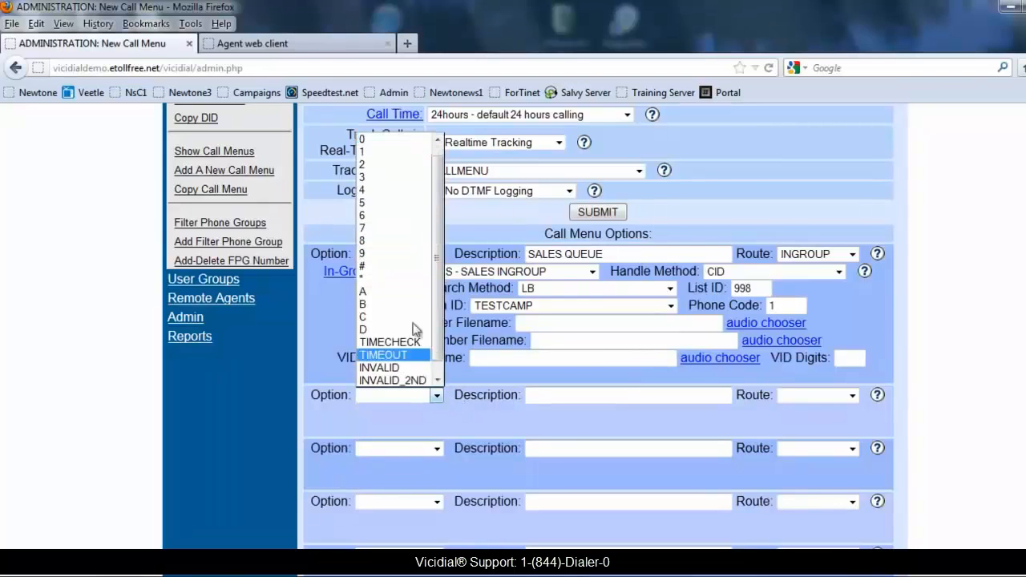
click(379, 165)
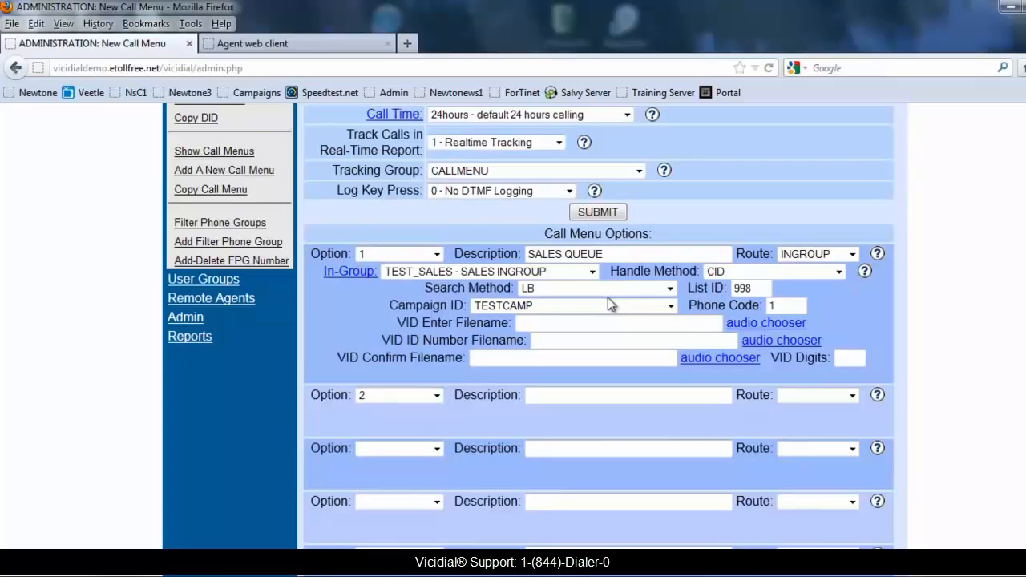
click(641, 394)
text(SERVICE)
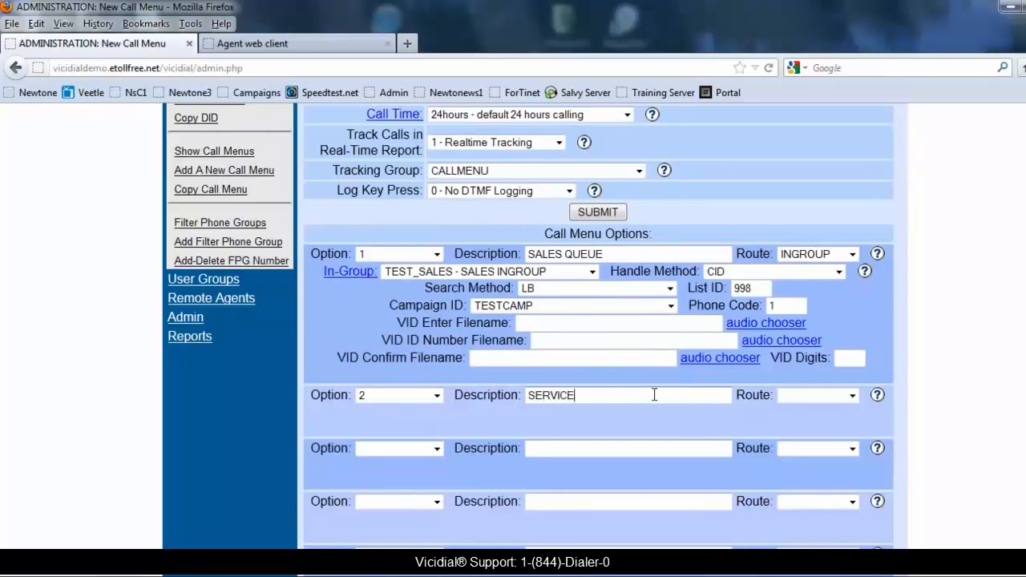
text( QUEUE)
Route call menu option 2 to INGROUP with TEST_SERVICE - CUSTOMER SERVICE as its in-group.
click(851, 395)
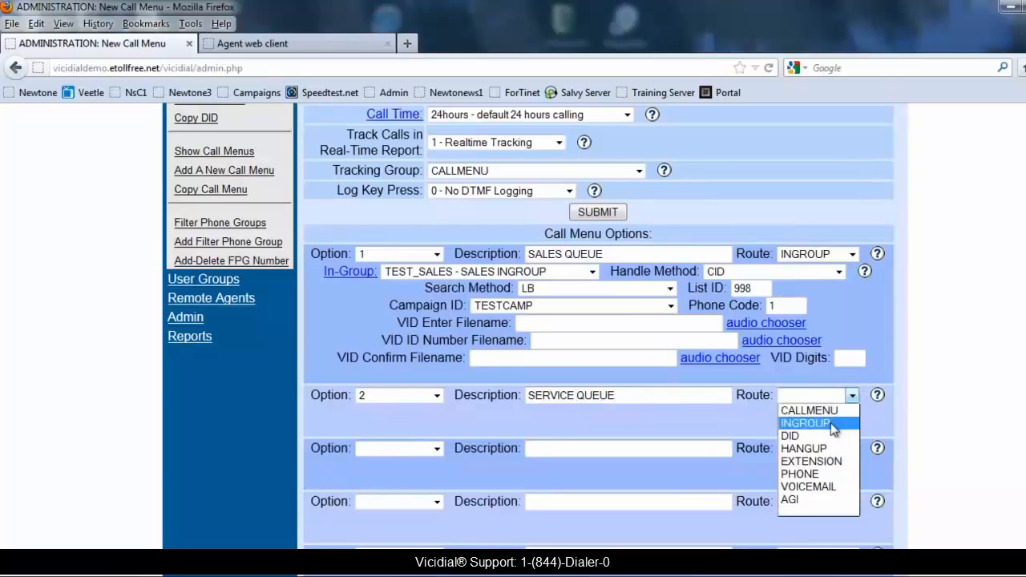
click(833, 423)
click(852, 395)
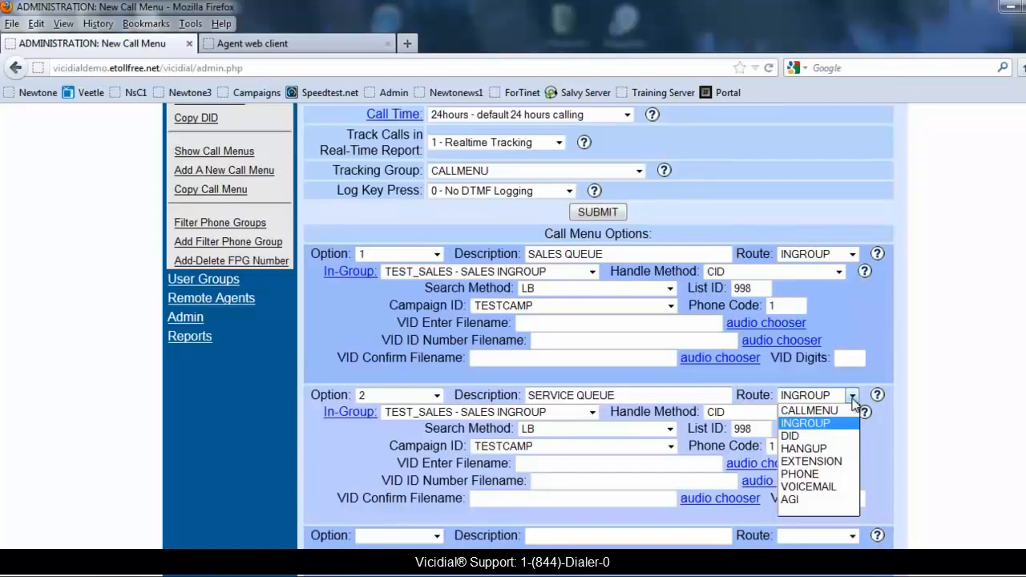
click(852, 397)
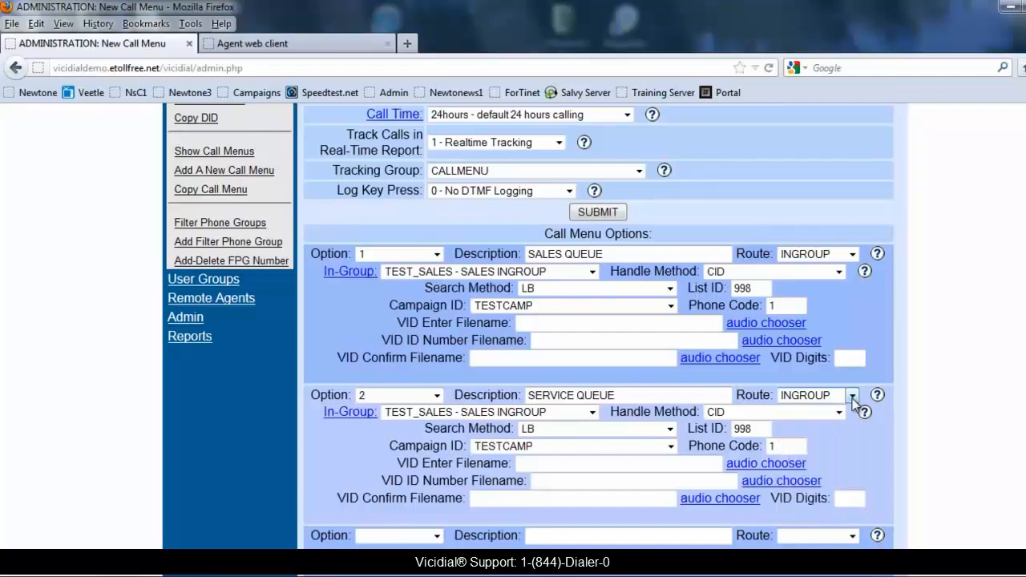
click(592, 412)
click(545, 440)
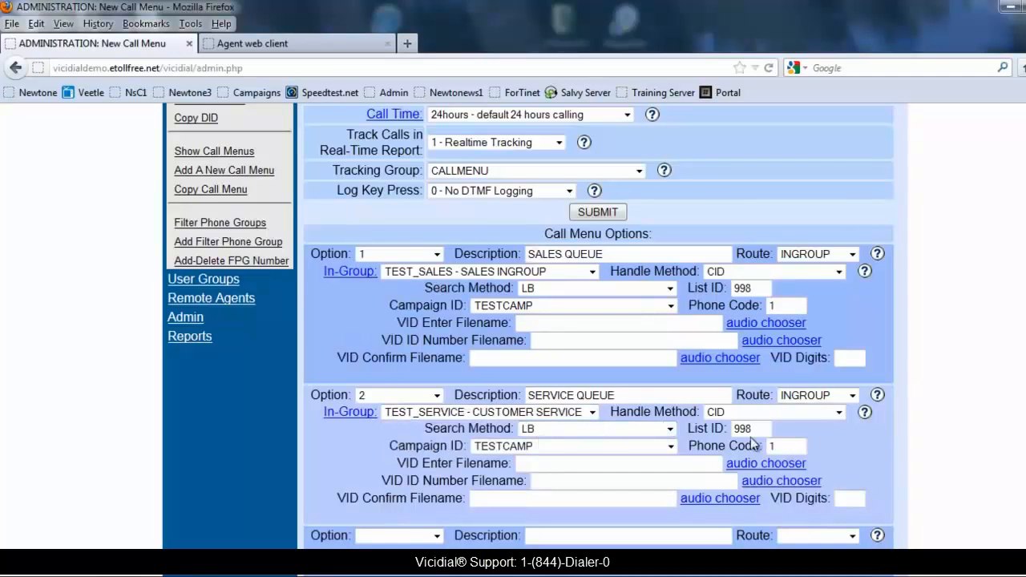
Add a TIMEOUT option with route CALLMENU and the defaultlog call menu, and submit the call menu.
scroll(868, 444, down, 2)
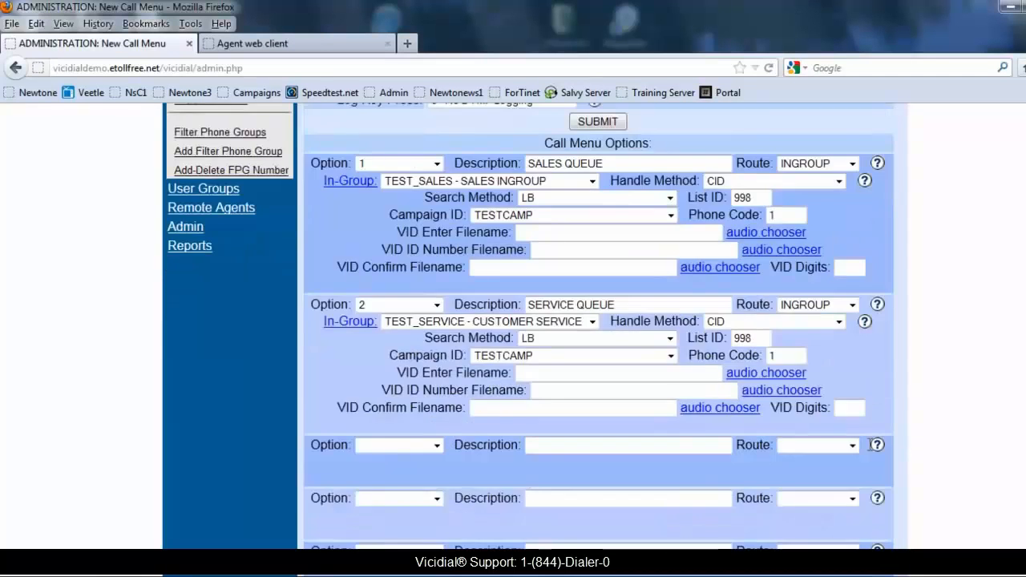
click(432, 447)
scroll(401, 361, down, 1)
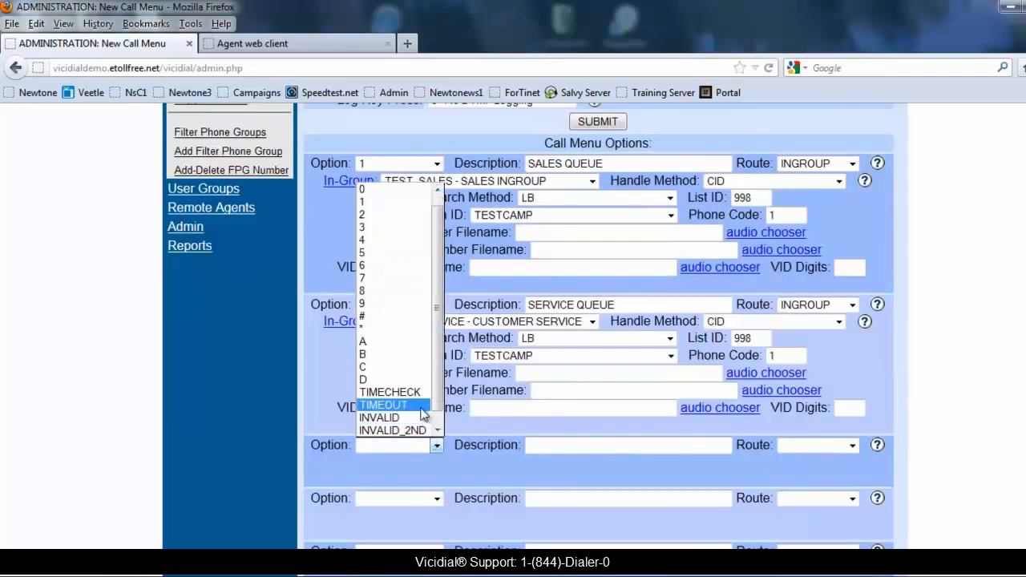
click(419, 405)
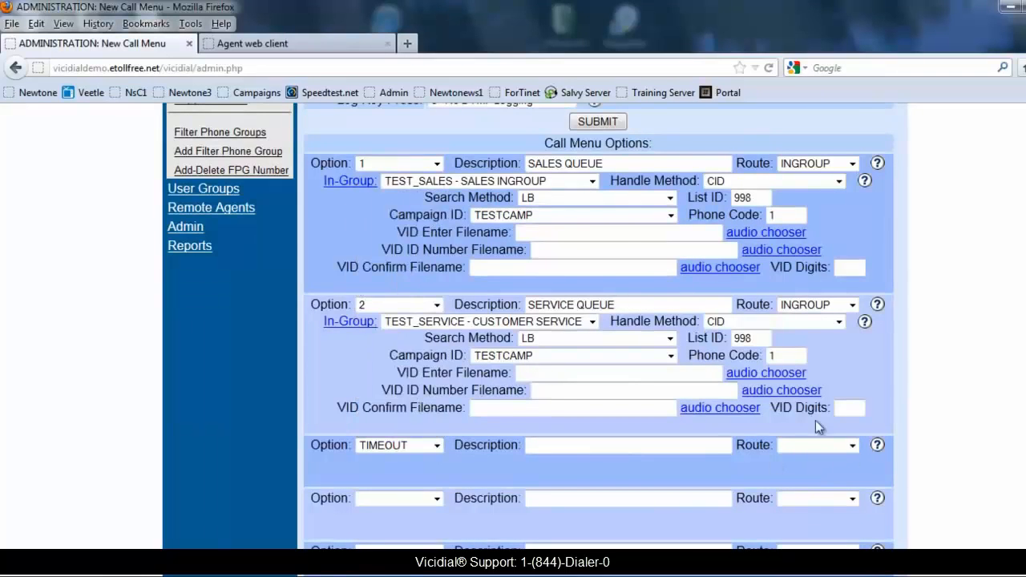
click(852, 445)
click(842, 459)
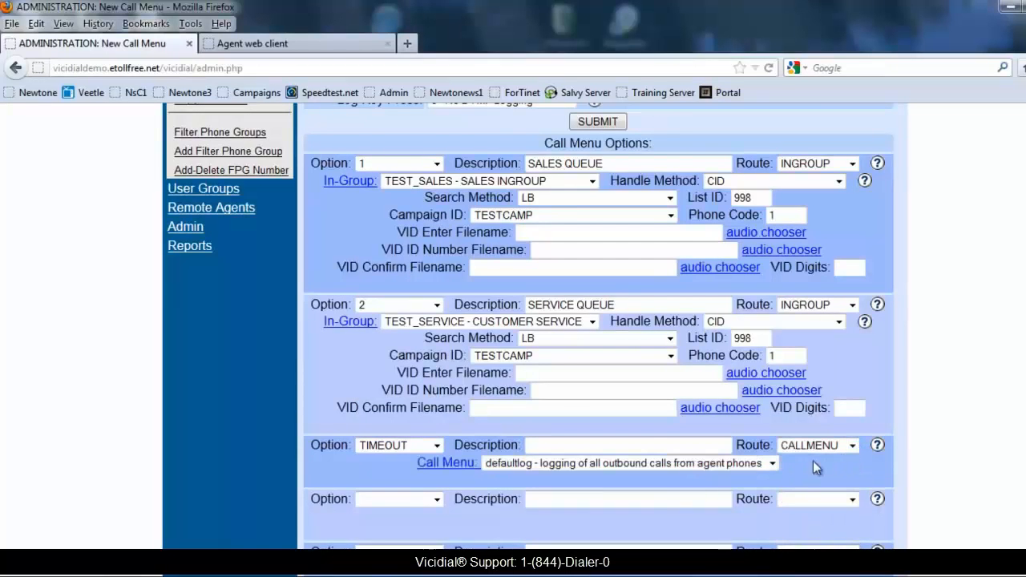
click(745, 468)
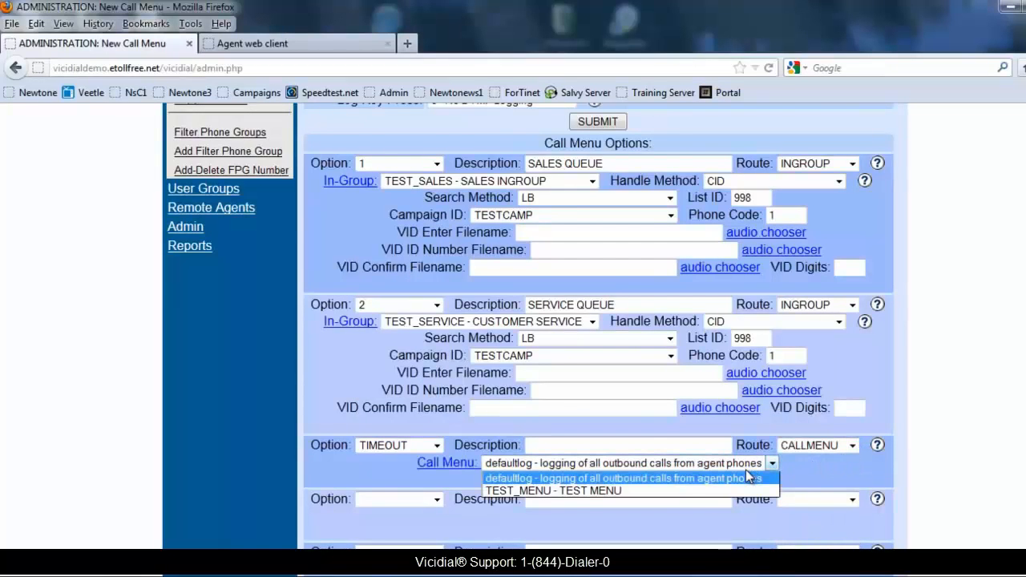
click(747, 477)
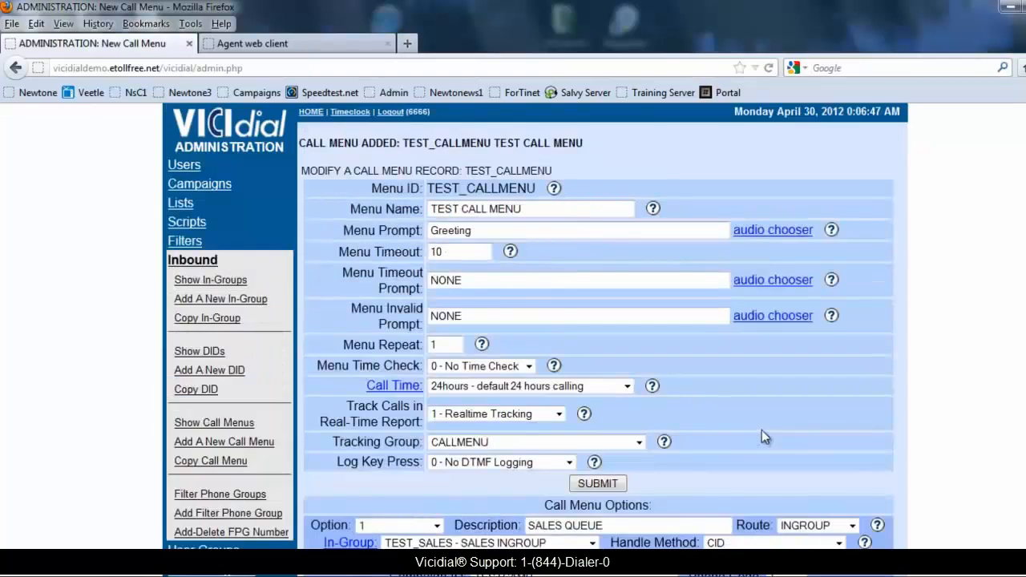
scroll(760, 433, down, 20)
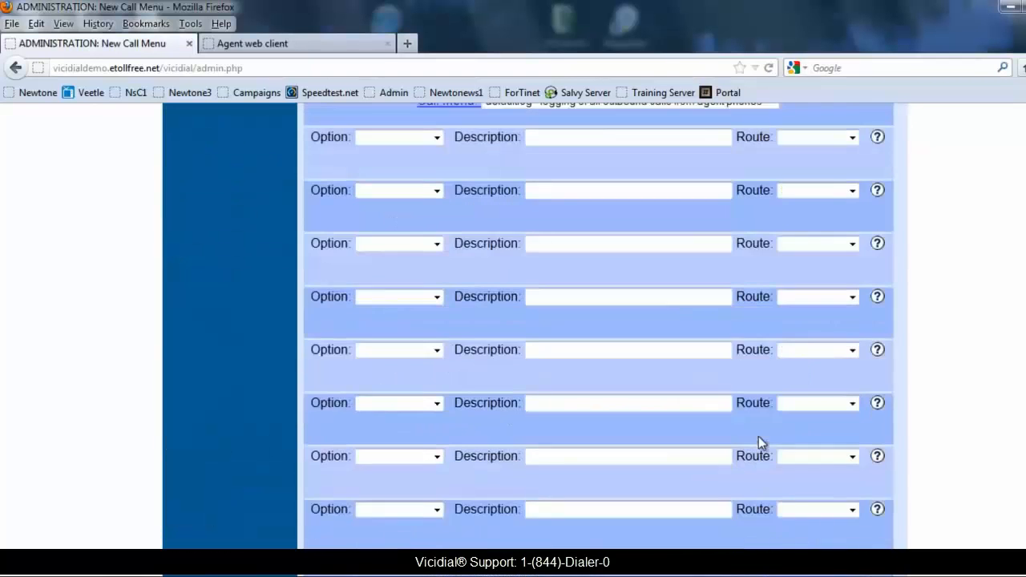
click(609, 454)
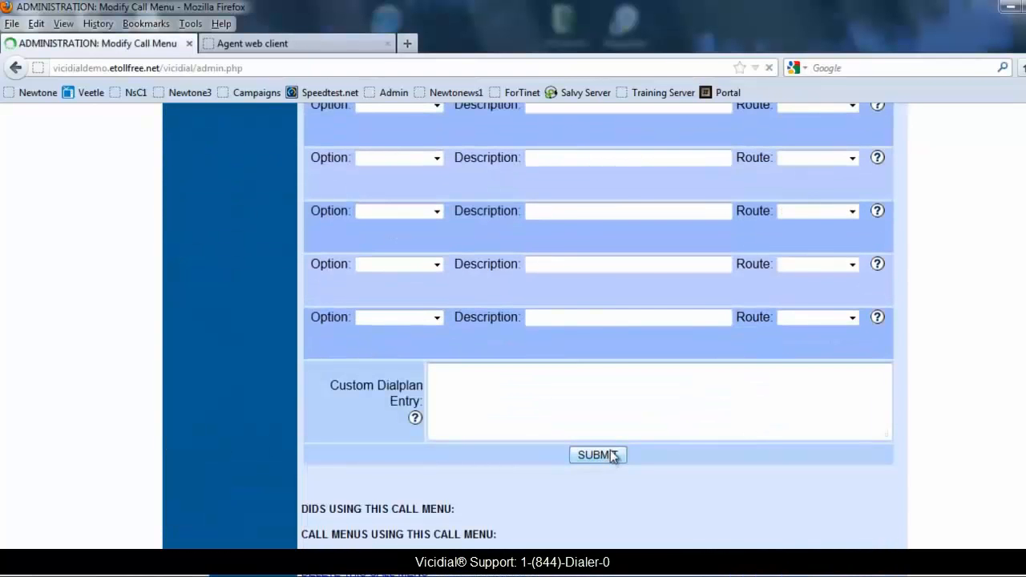
Change the TIMEOUT option's call menu to TEST_CALLMENU - TEST CALL MENU and submit the record.
scroll(540, 340, down, 10)
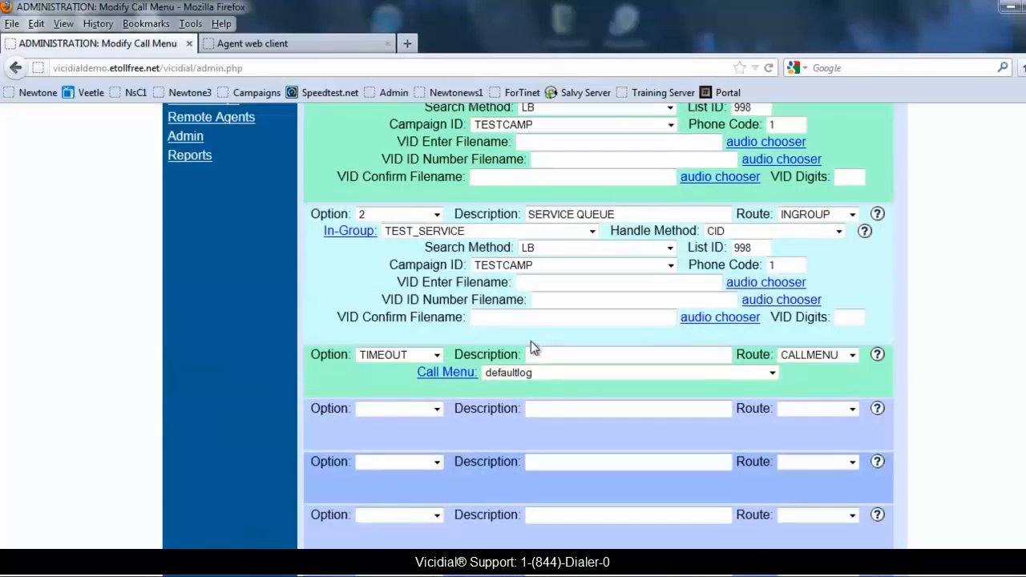
click(796, 359)
click(796, 359)
click(773, 372)
click(667, 400)
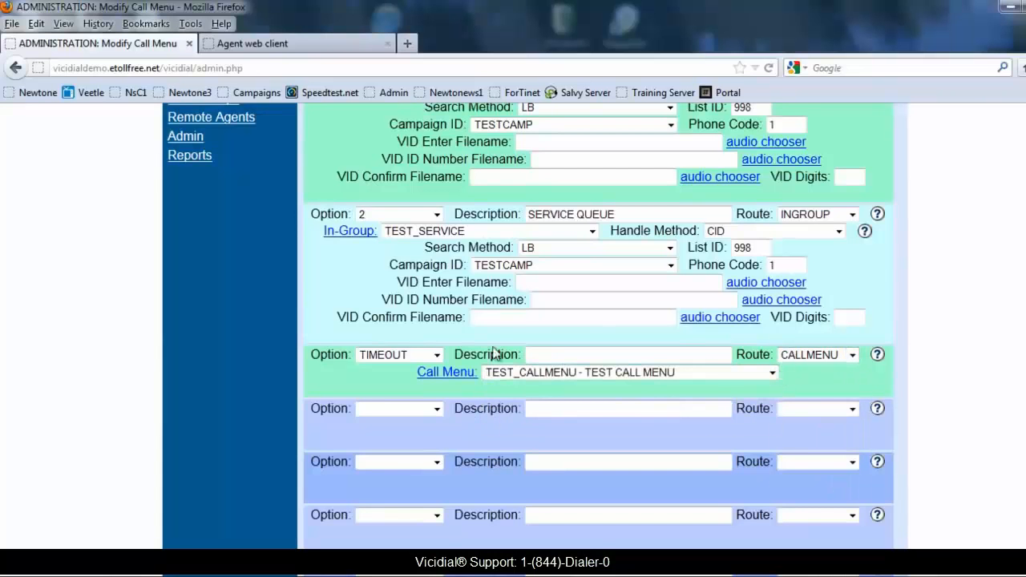
click(681, 355)
key(Return)
Set the call menu's menu timeout to 15 and submit the record.
scroll(676, 343, down, 4)
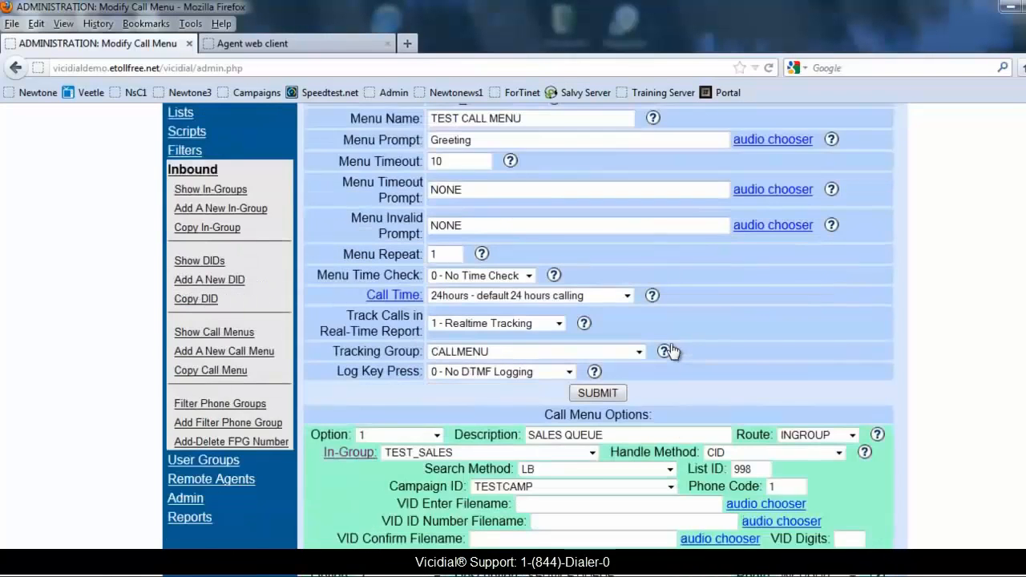
scroll(672, 343, up, 4)
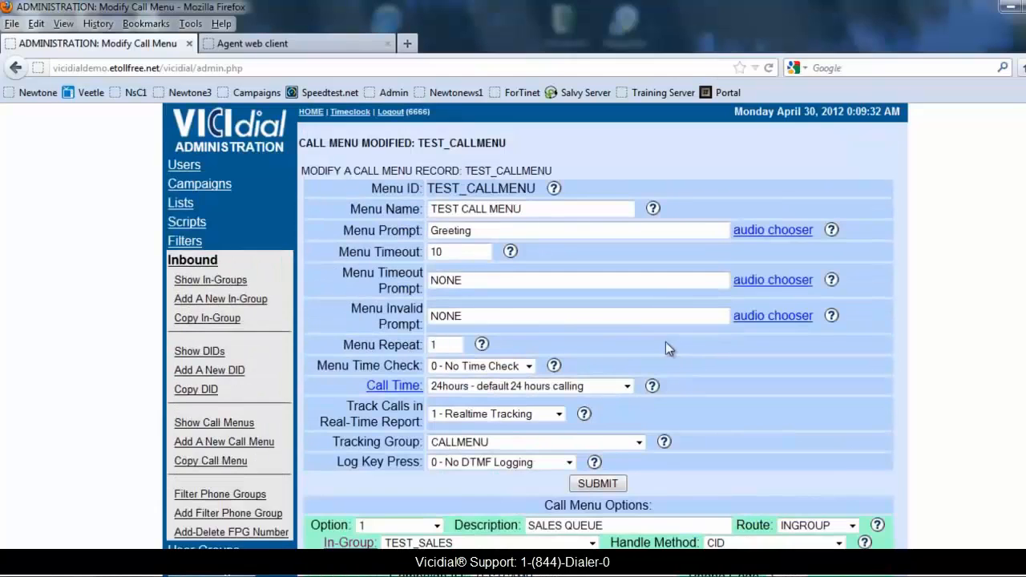
double_click(452, 254)
text(15)
scroll(535, 253, down, 15)
scroll(536, 254, down, 5)
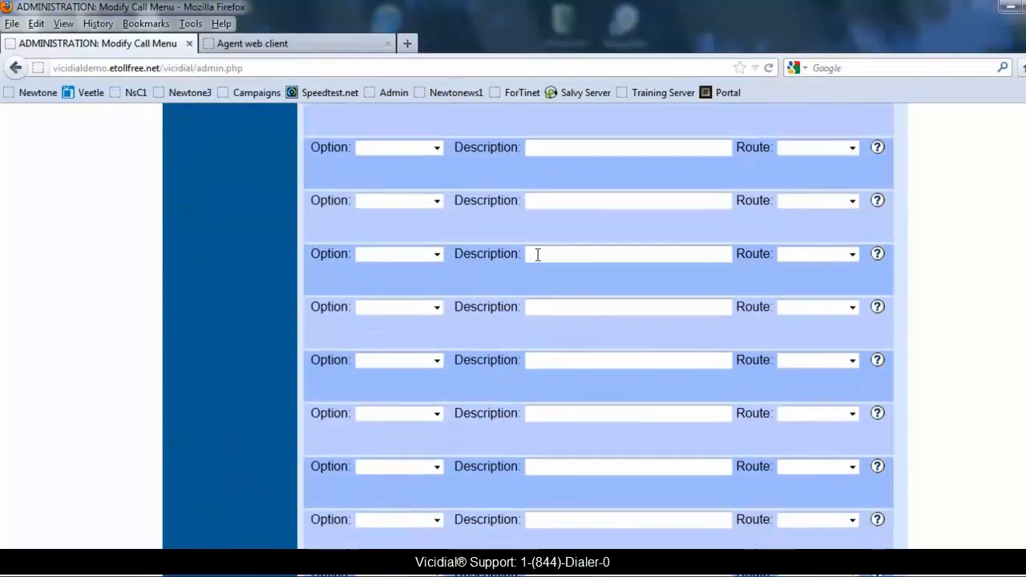
click(602, 370)
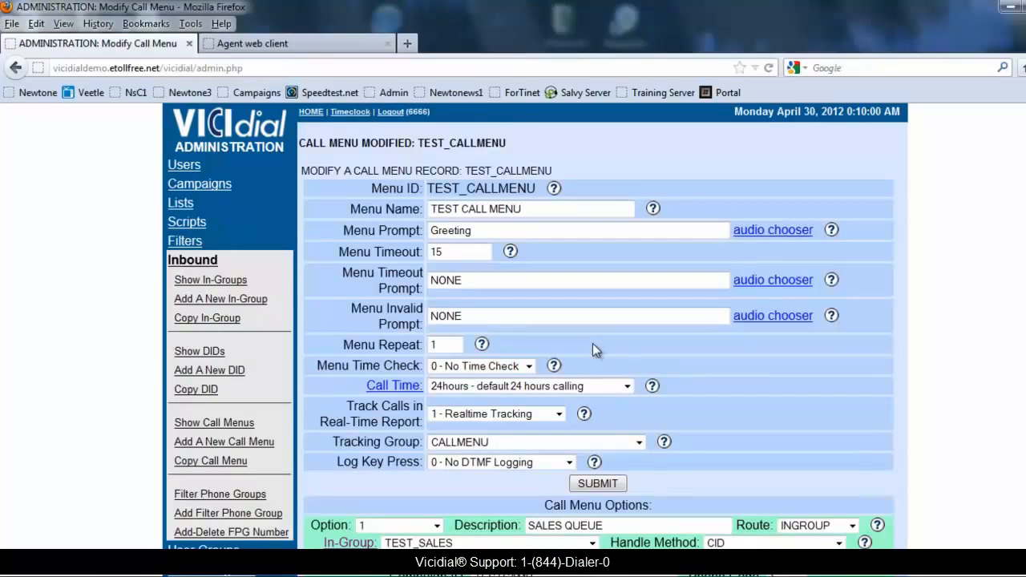
Open the Test DID record from the inbound DID listings and set its DID route to CALLMENU.
click(209, 357)
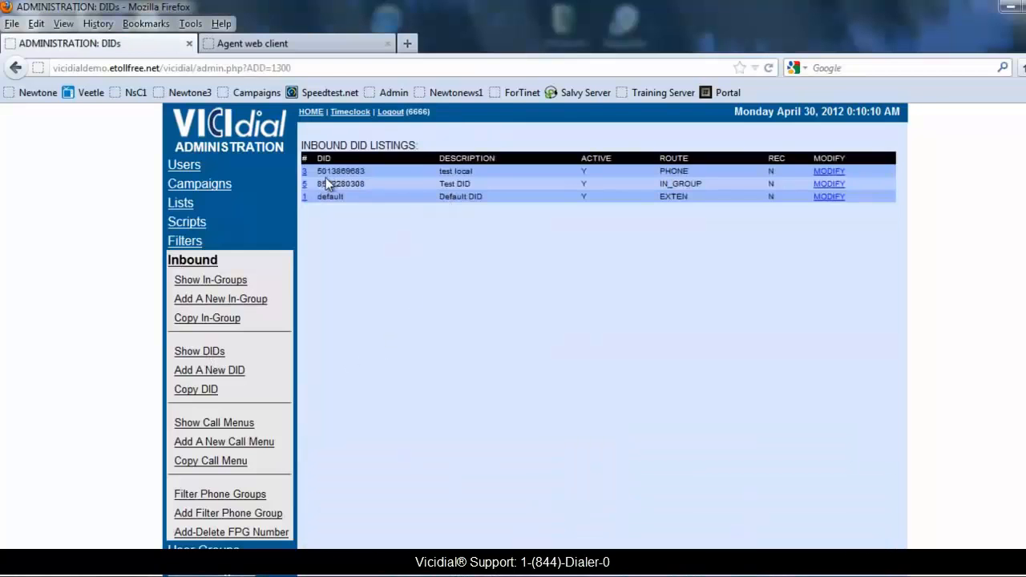
click(305, 183)
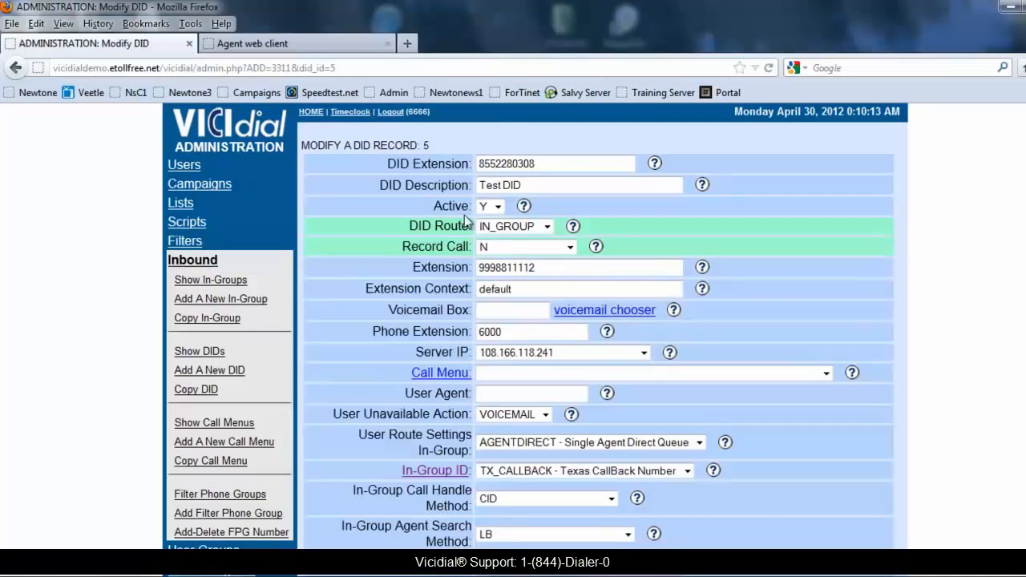
drag(410, 226, 469, 231)
click(545, 227)
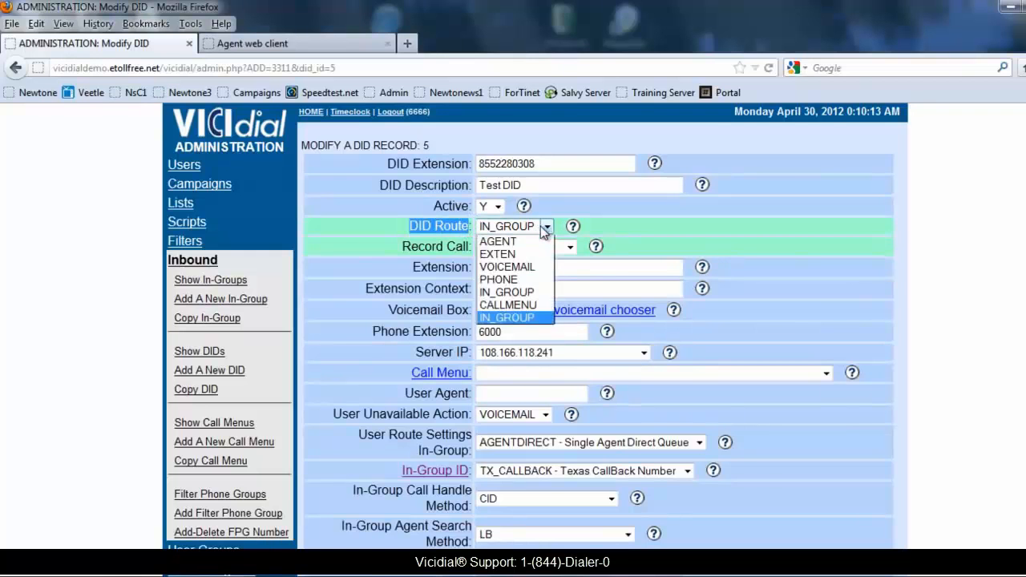
click(520, 305)
click(911, 254)
Assign TEST_CALLMENU - TEST CALL MENU - Greeting as the Test DID's call menu and submit the DID record.
scroll(906, 248, down, 2)
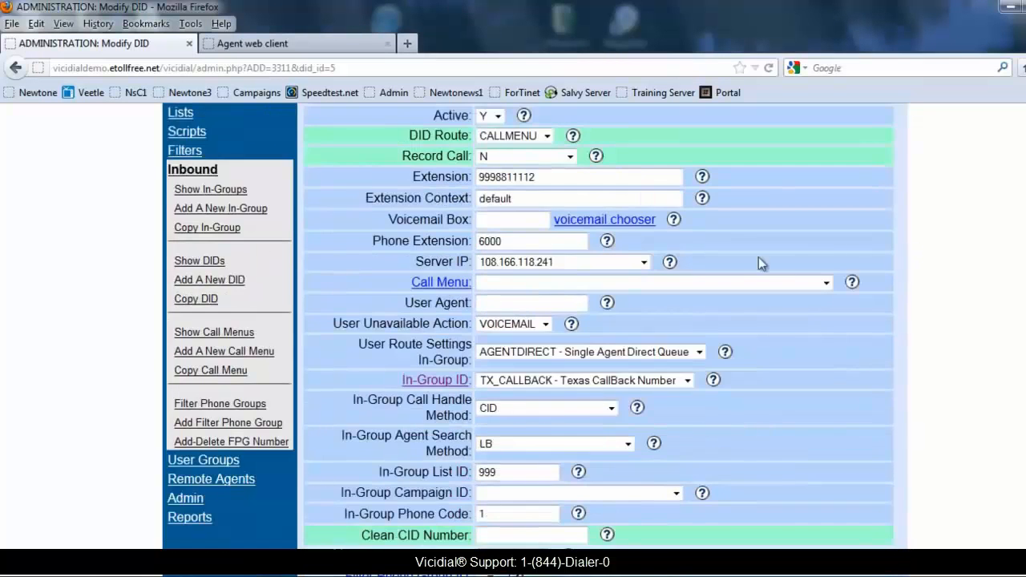
click(497, 282)
click(500, 310)
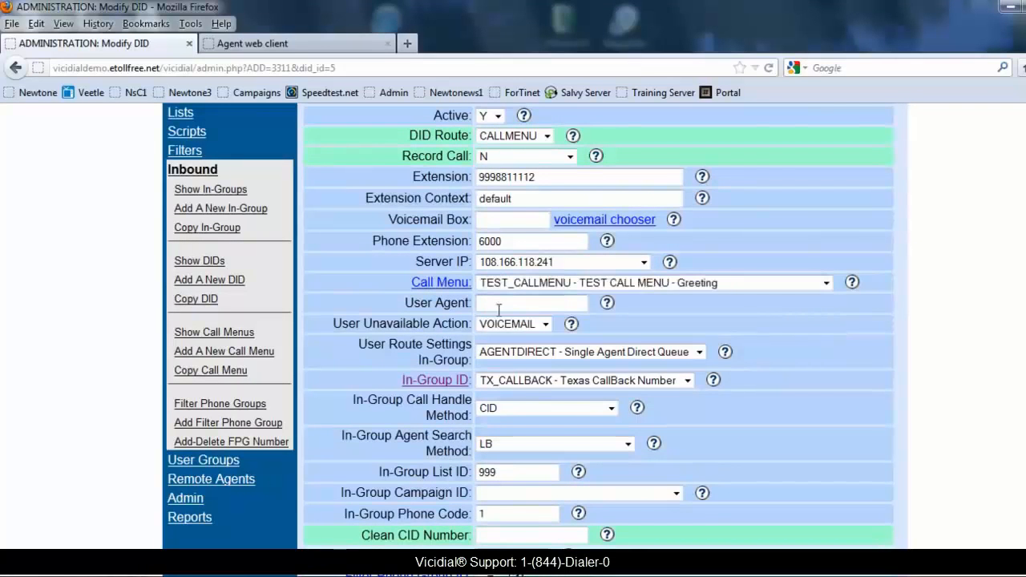
scroll(766, 342, down, 14)
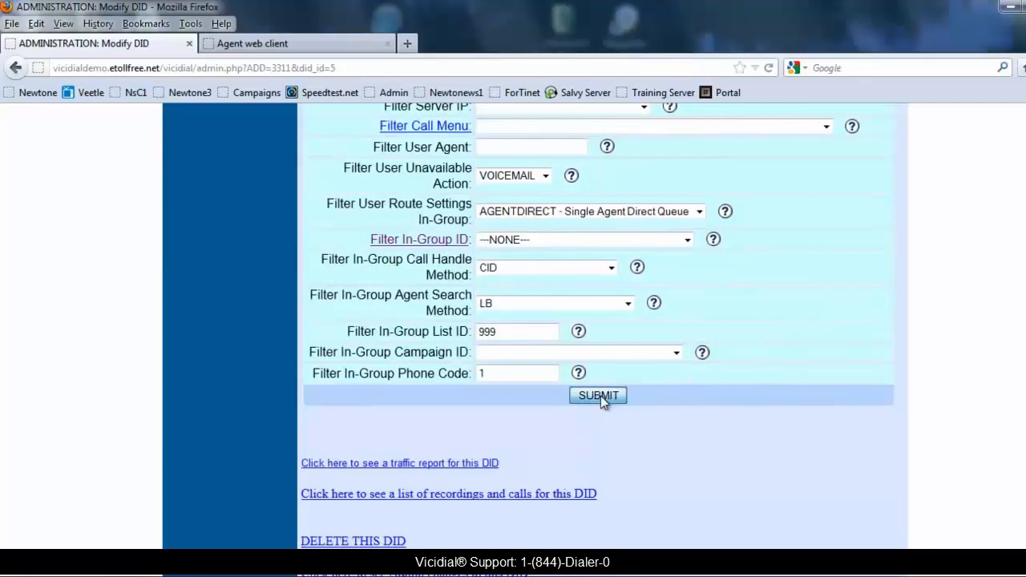
click(600, 396)
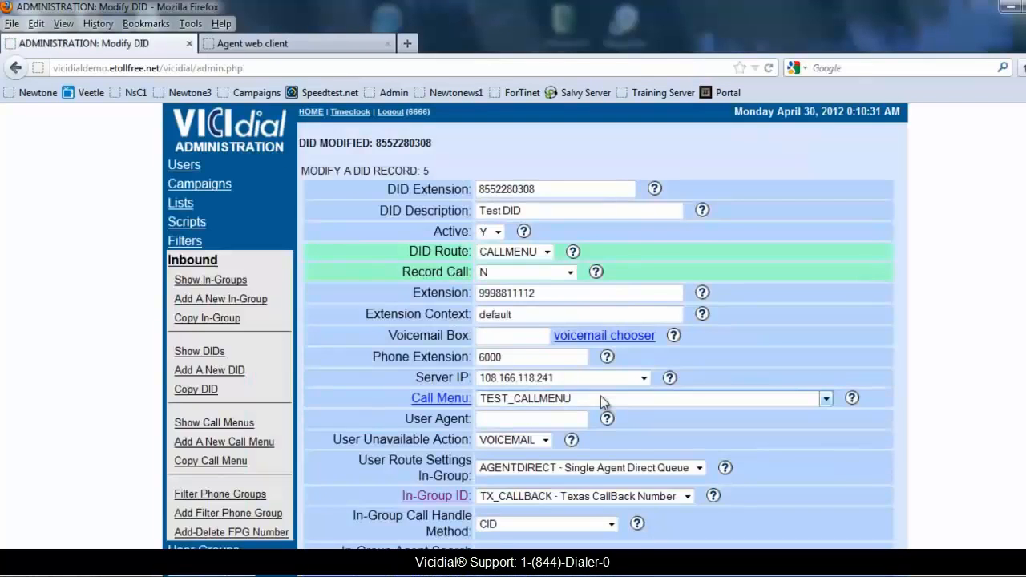
Copy the Test DID's extension number from its record.
drag(568, 195, 475, 194)
key(ctrl+c)
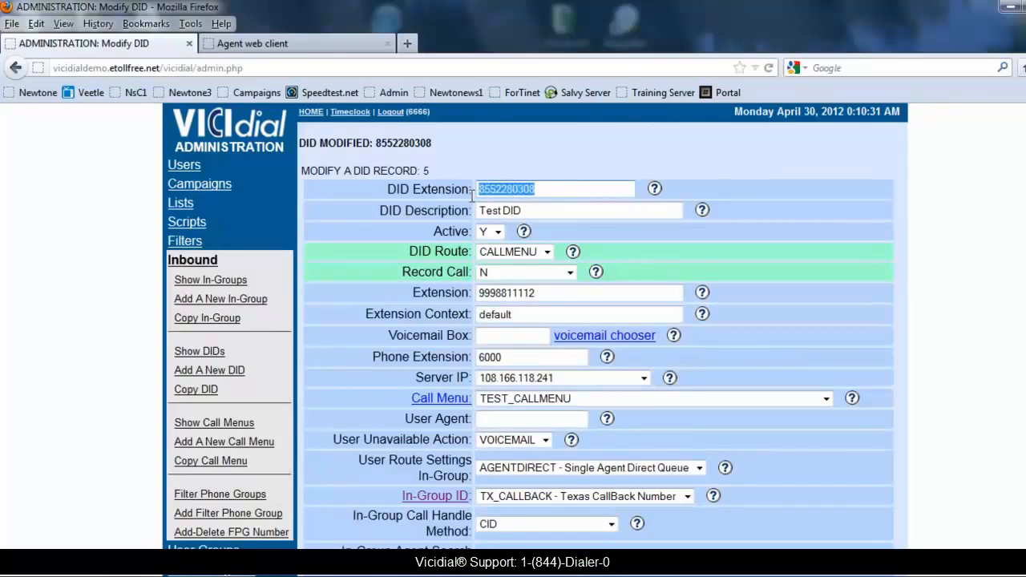
click(473, 195)
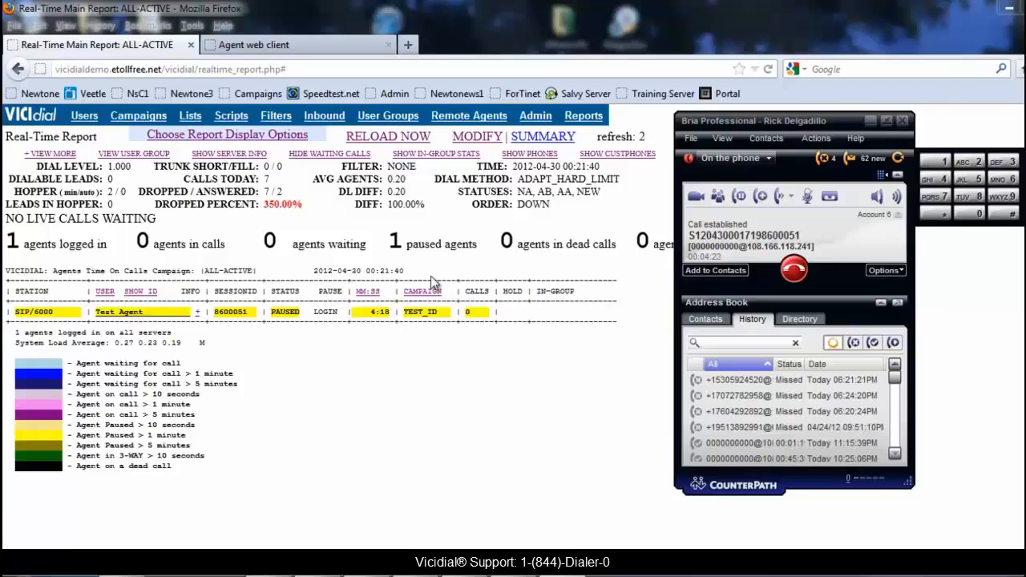
Call the copied DID number on a new line in the Bria softphone, choose option 1 in the IVR and hang up.
click(762, 197)
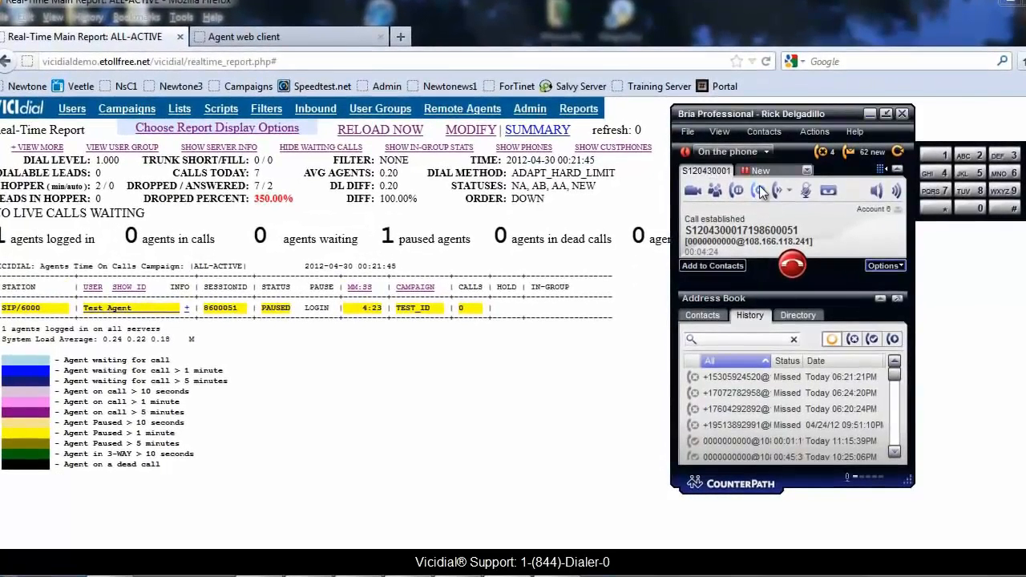
key(ctrl+v)
click(786, 267)
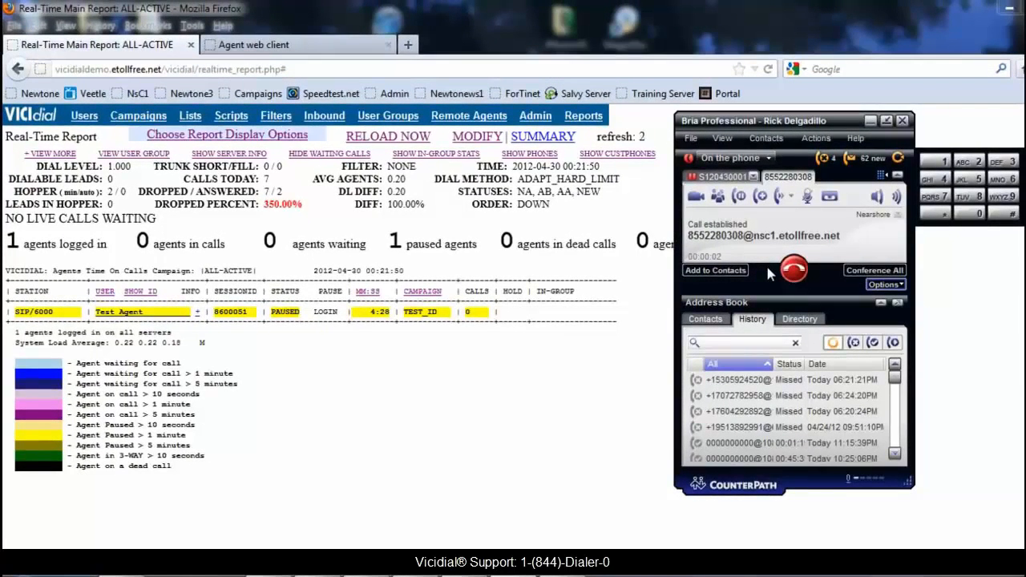
click(944, 163)
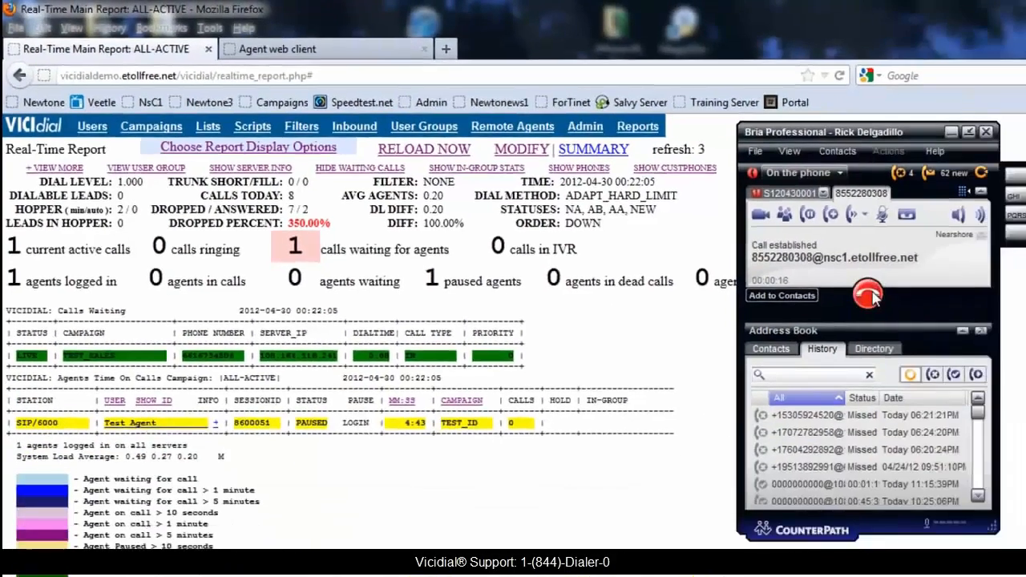
click(795, 270)
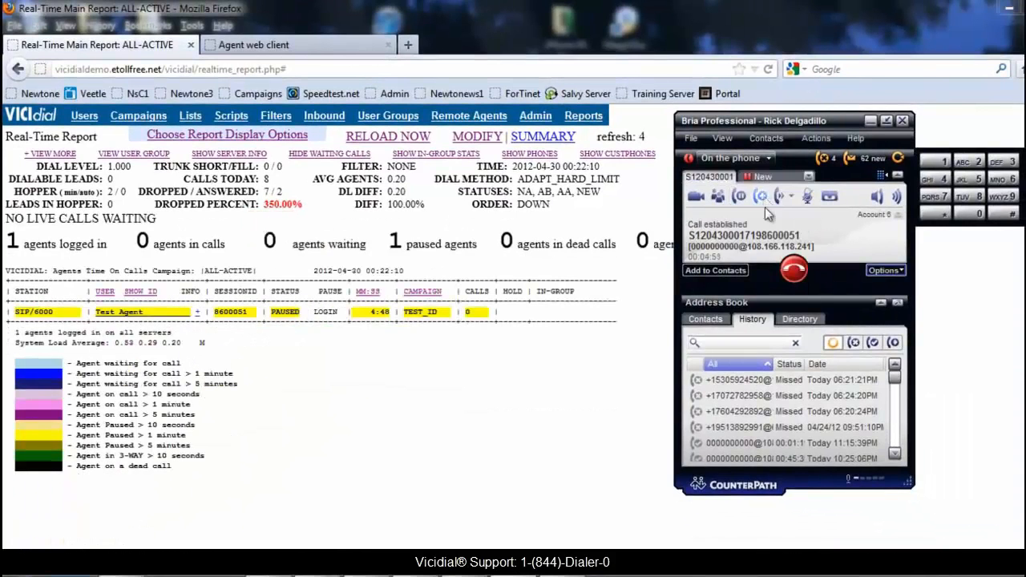
Place a second test call to the copied DID number on a new softphone line.
click(761, 197)
key(ctrl+v)
click(794, 271)
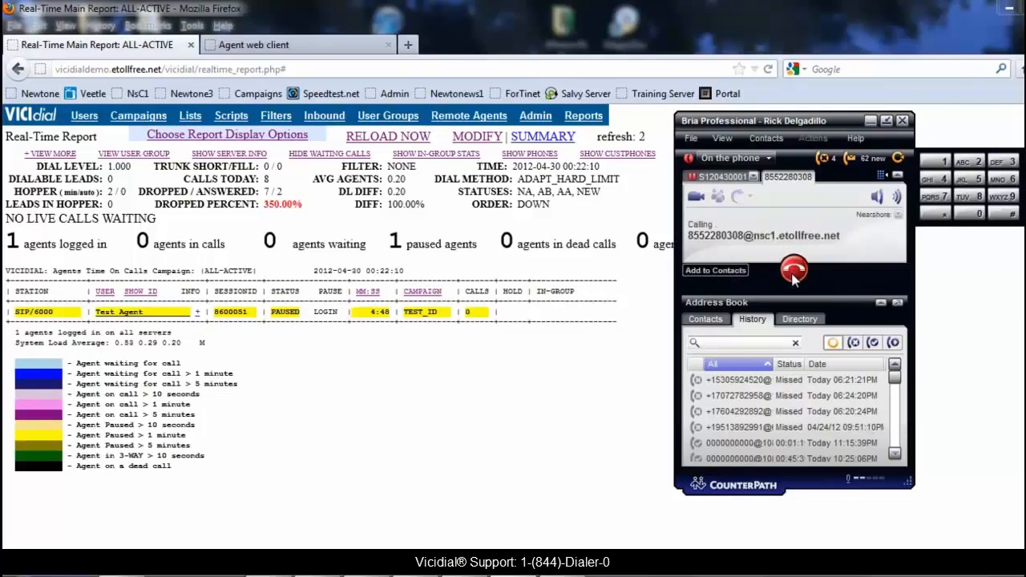